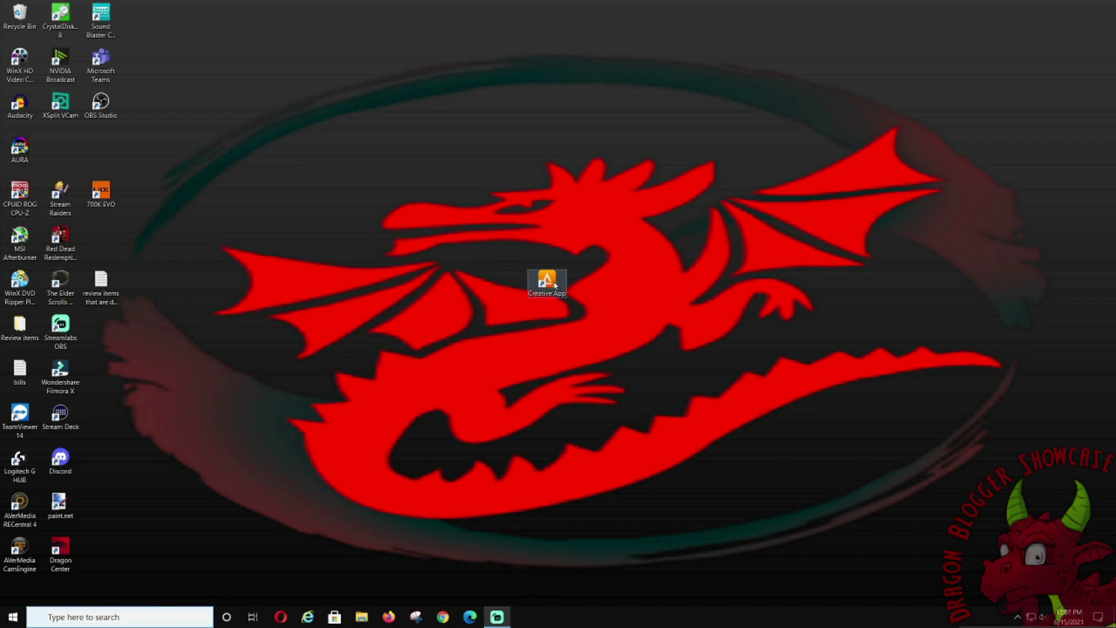
- Launch the Creative App from the desktop and maximize its window
click(556, 285)
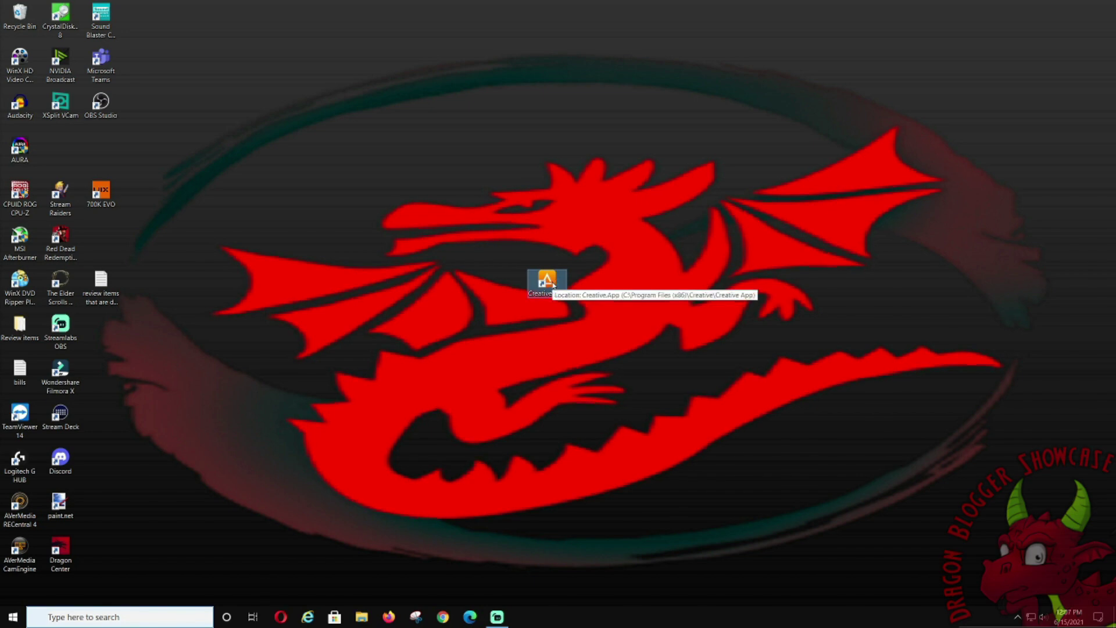
double_click(554, 284)
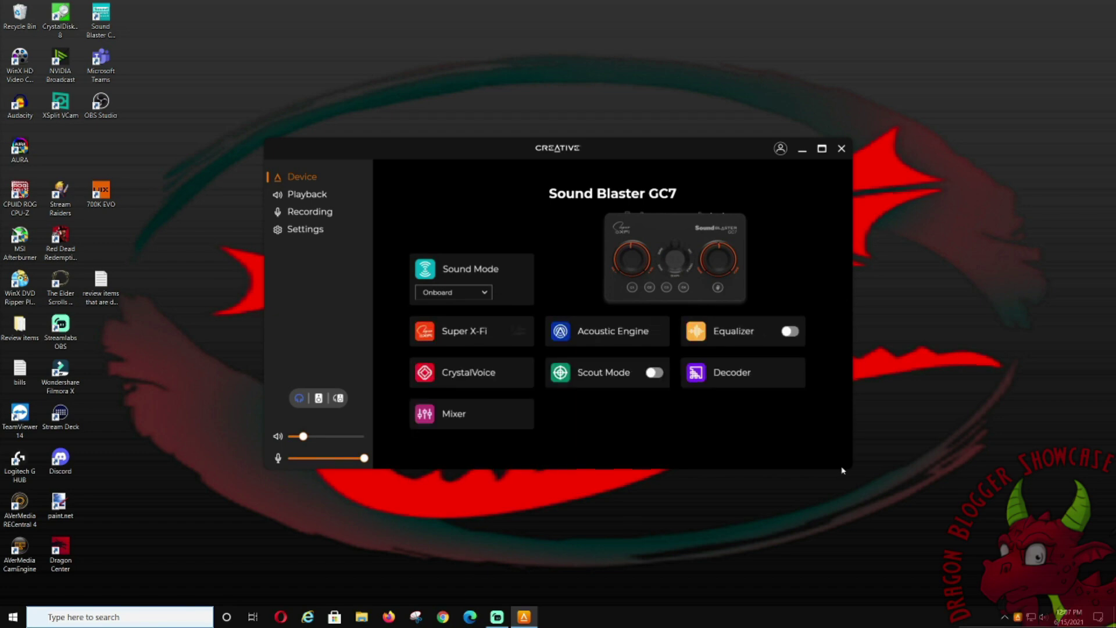
click(820, 149)
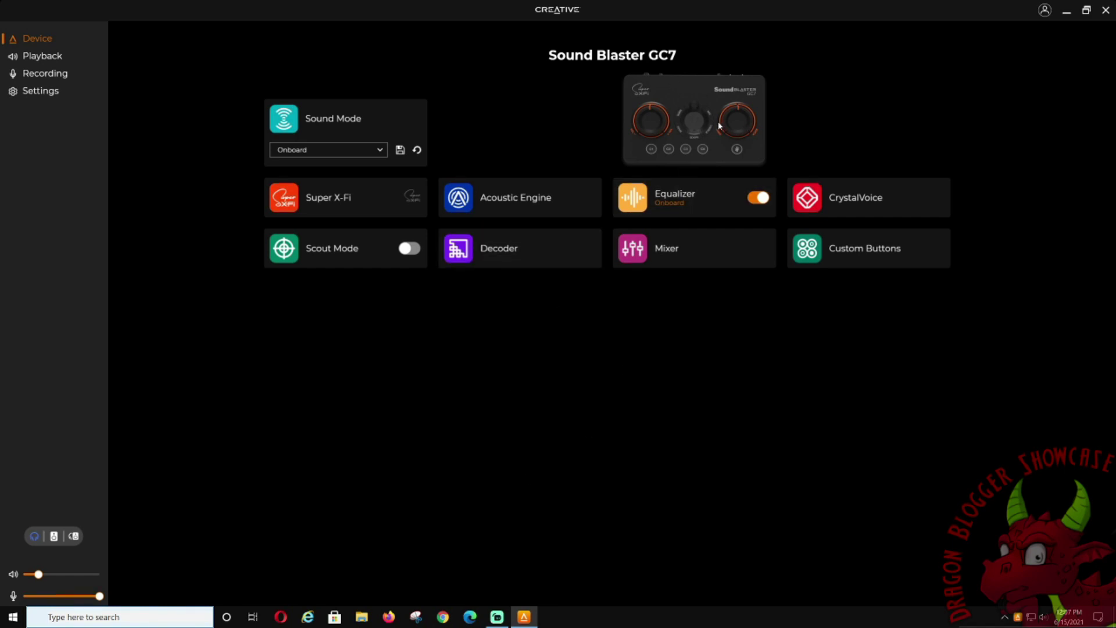
- Look at the account sign-in options and dismiss the dialog without signing in
click(1044, 10)
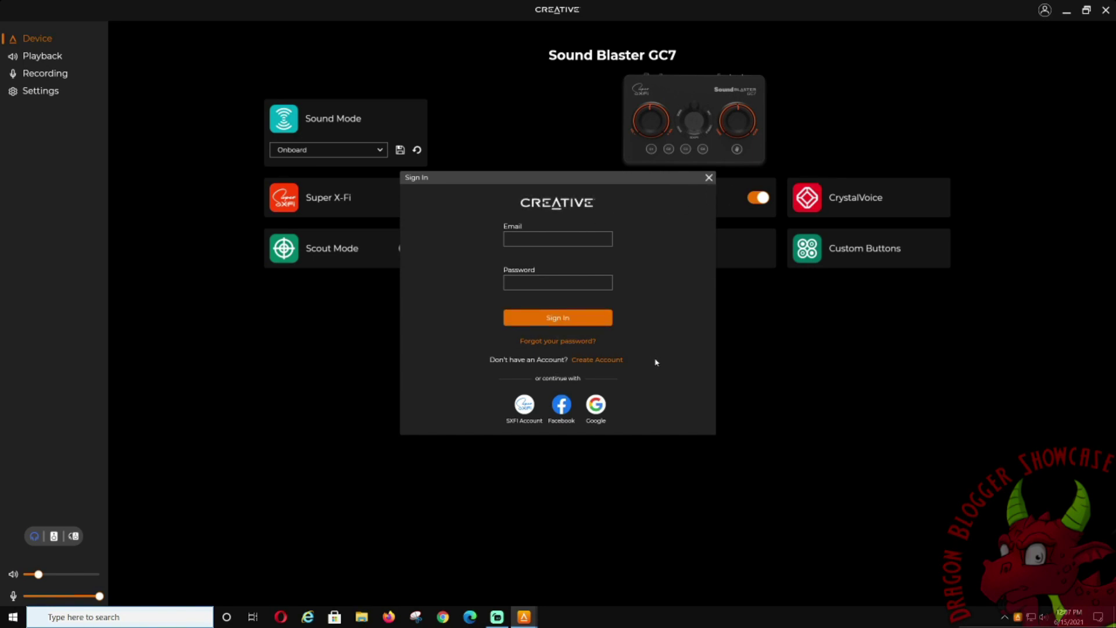
click(709, 177)
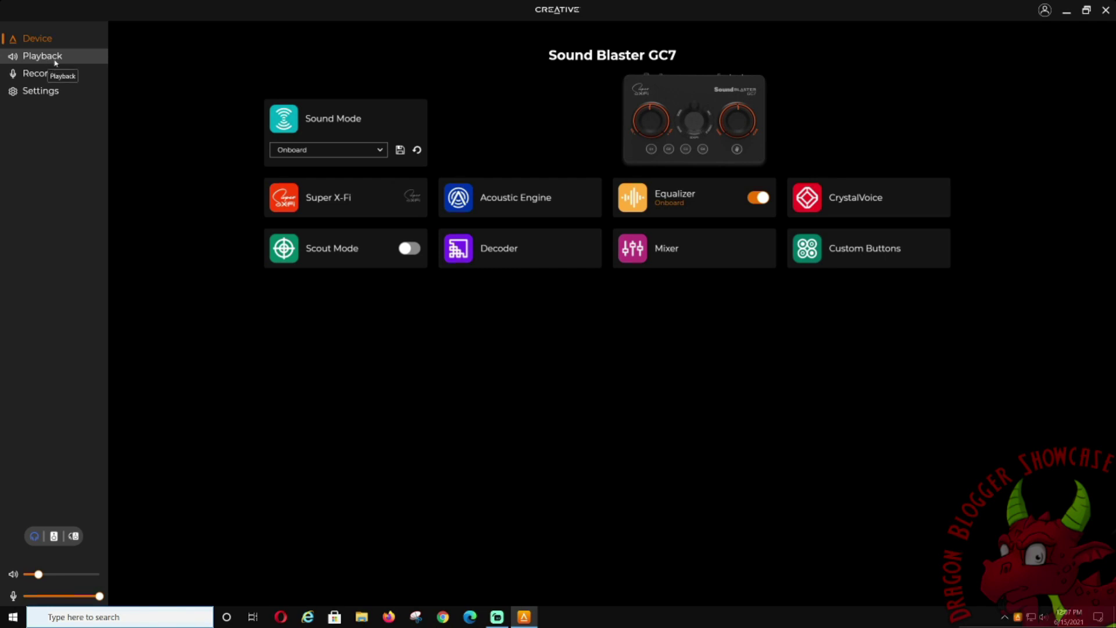
- Review the Playback and Recording settings for audio quality and outputs, and return to the Sound Blaster GC7 device overview
click(28, 77)
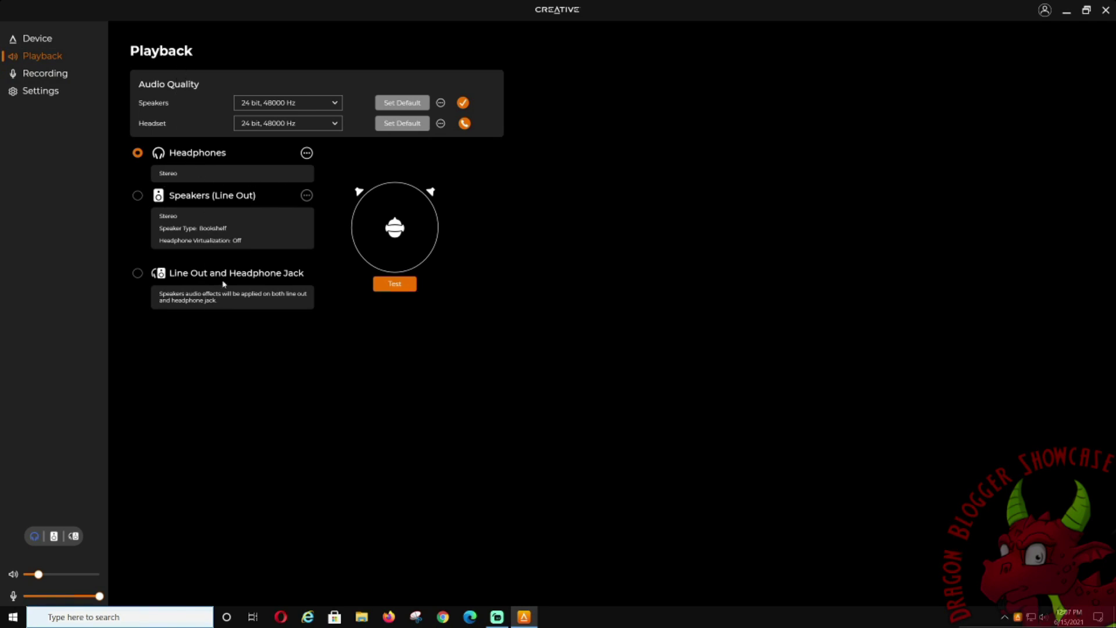
click(389, 291)
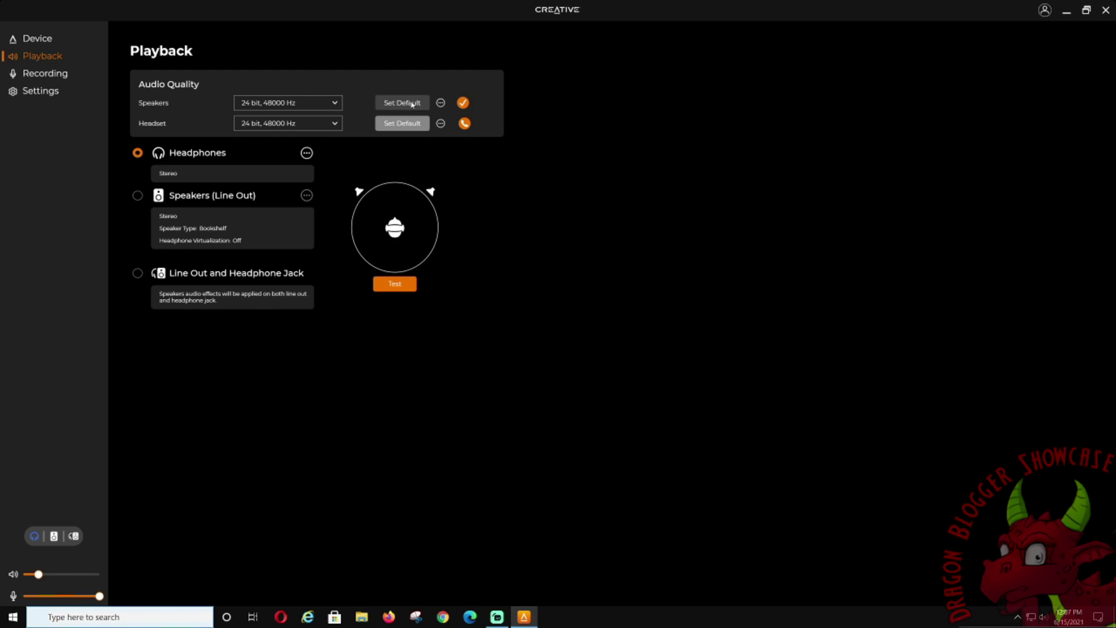
click(42, 74)
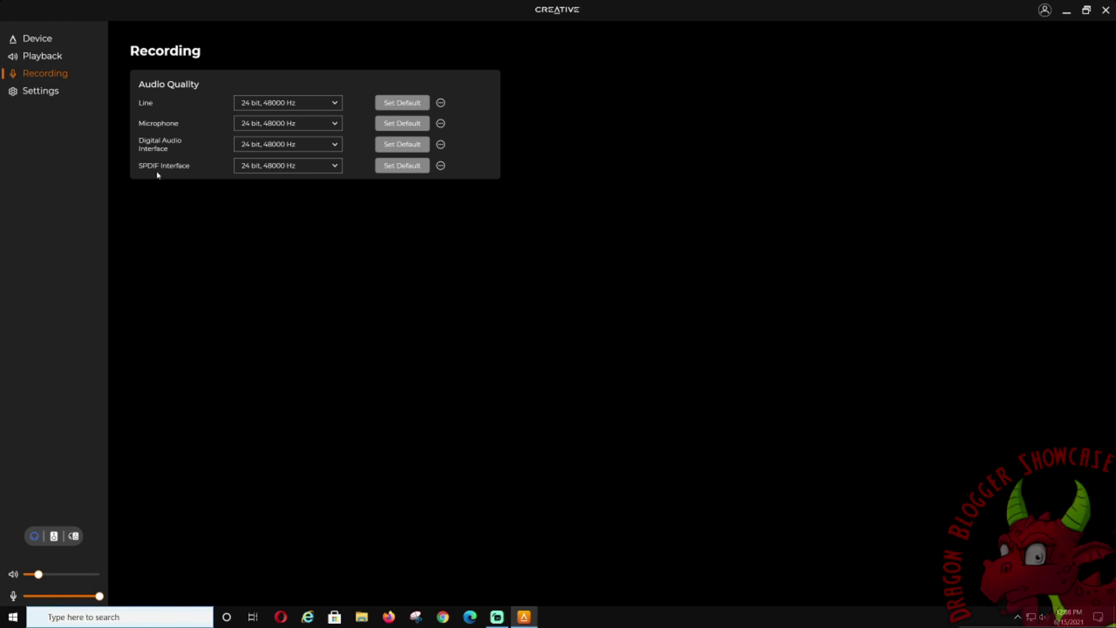
click(39, 38)
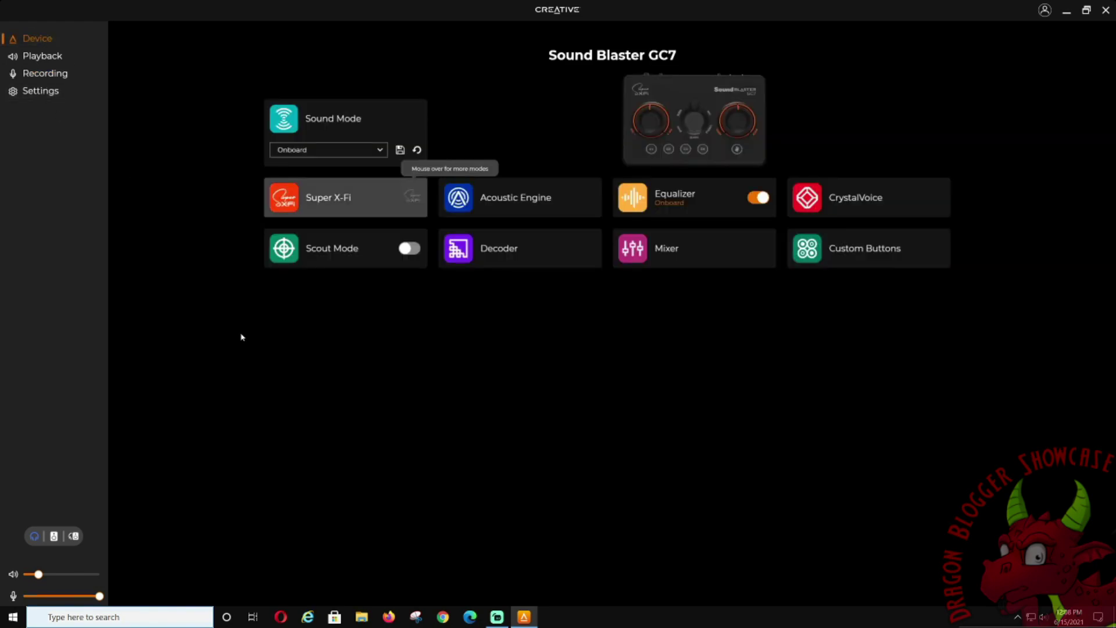
- Open the Sound Mode details for headphones and browse the available Equalizer presets
click(379, 117)
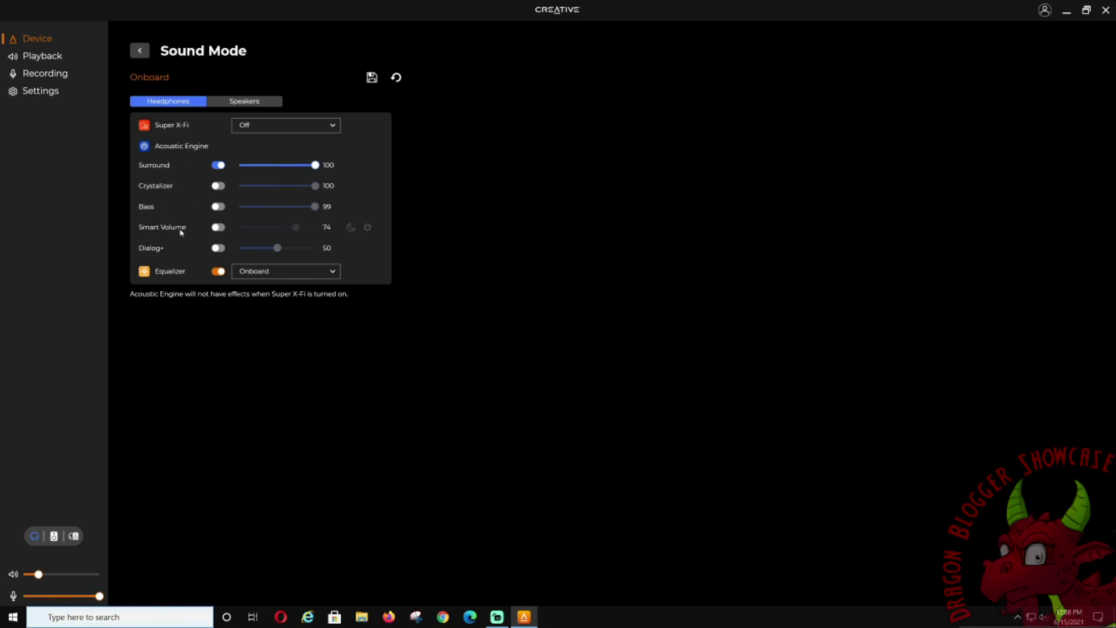
click(273, 276)
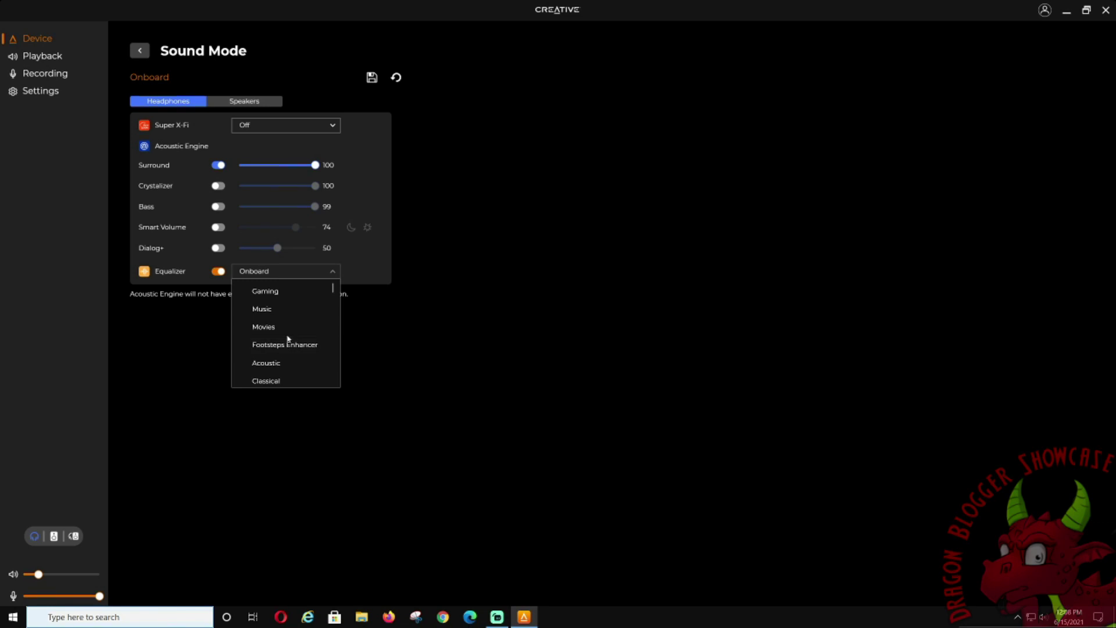
scroll(285, 369, down, 5)
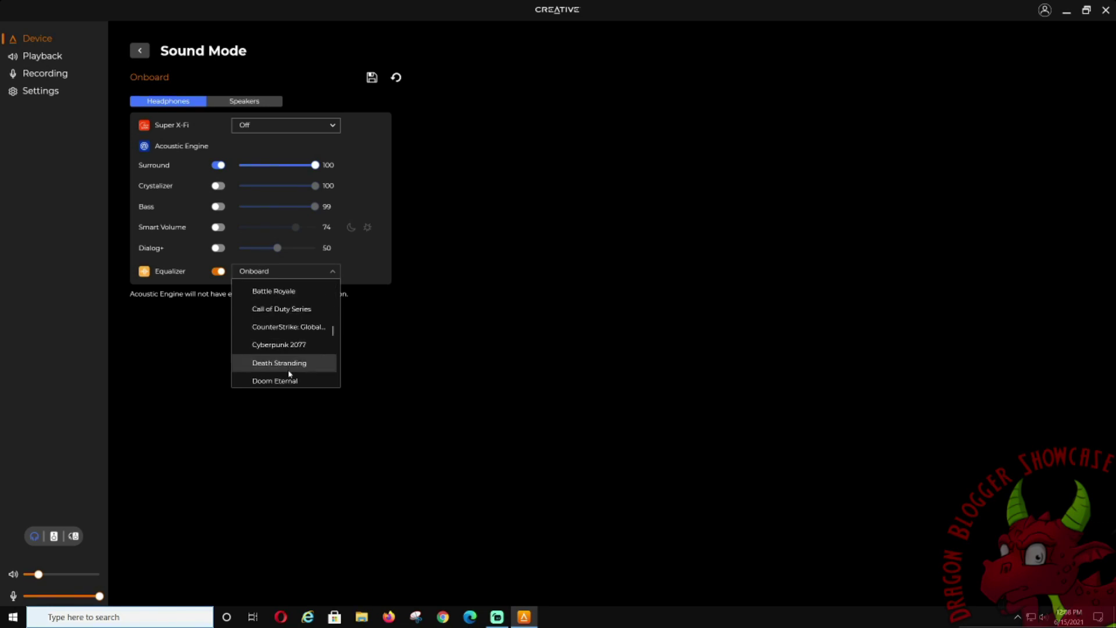
scroll(289, 373, down, 5)
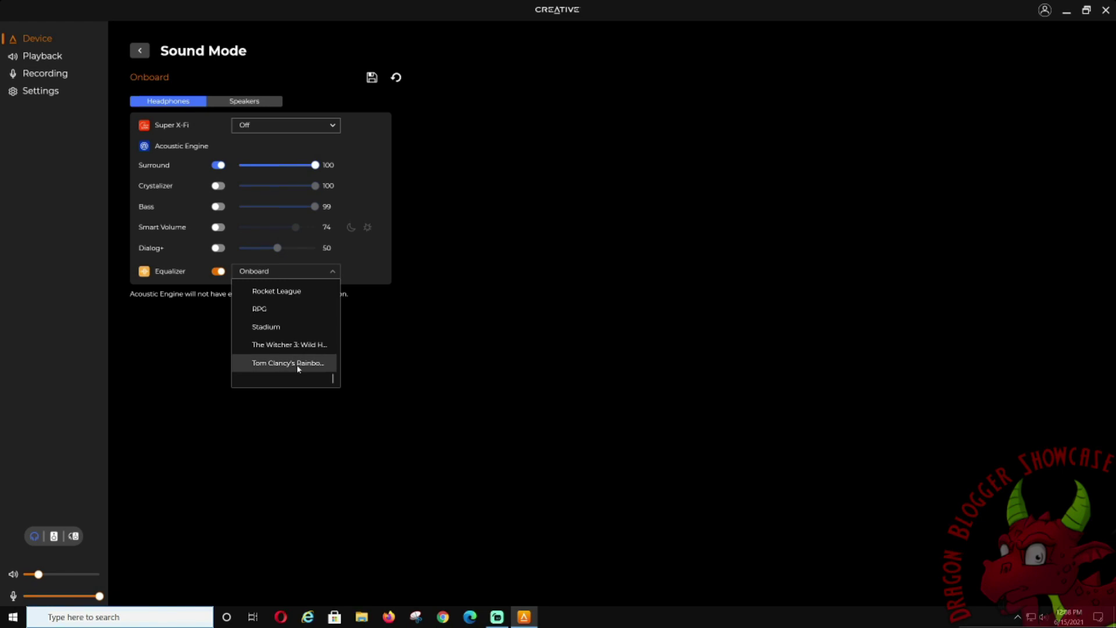
scroll(293, 340, up, 6)
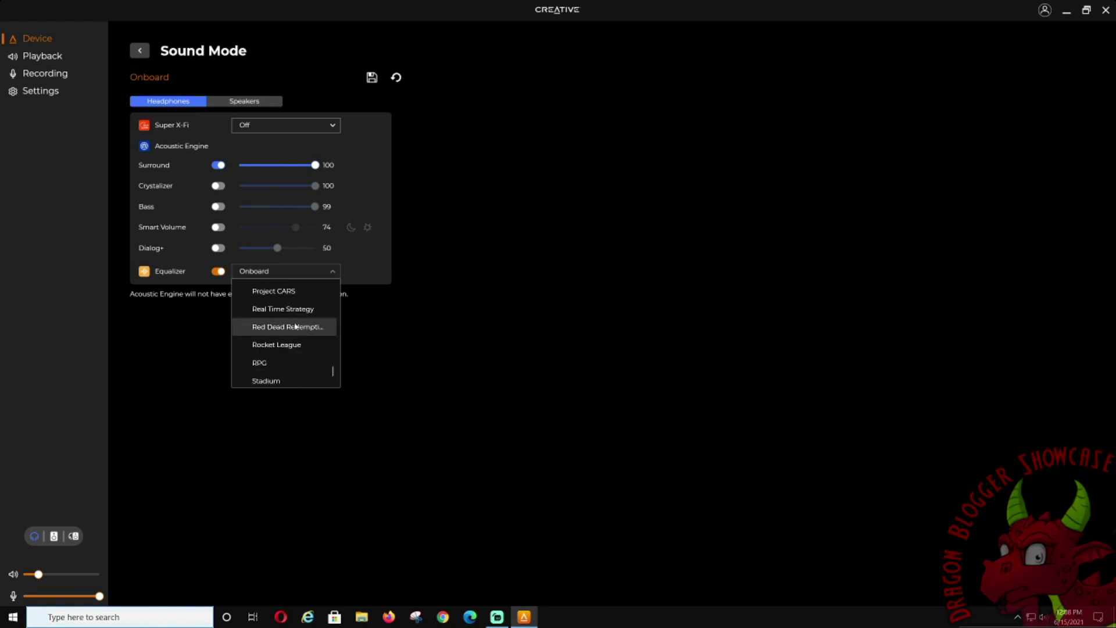
scroll(278, 326, up, 5)
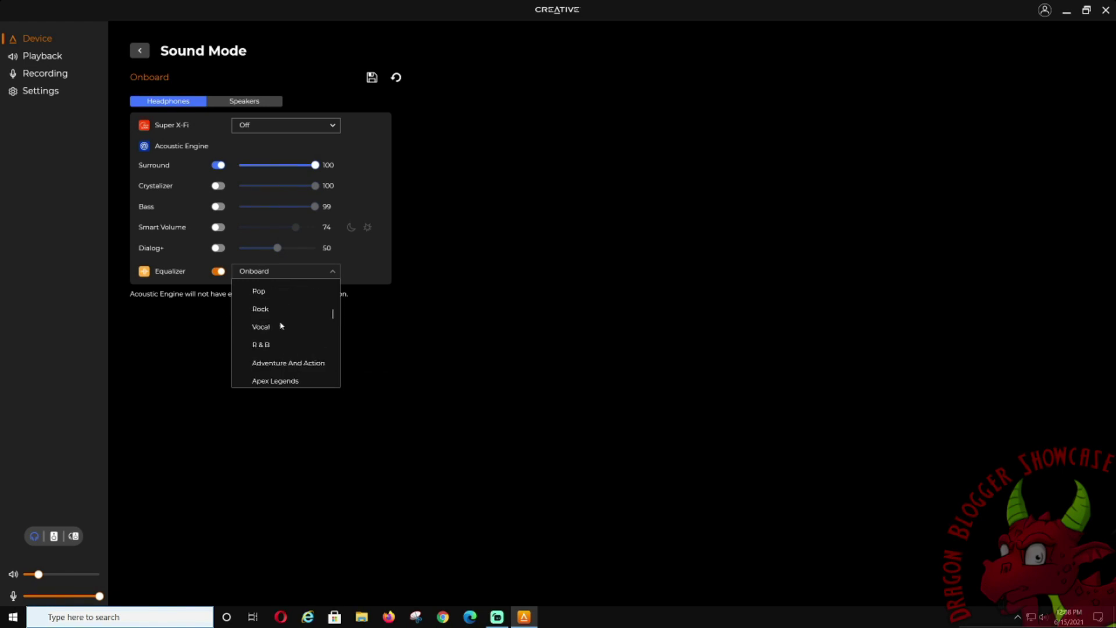
- Compare the Sound Mode's speaker settings with its headphone settings and return to the device overview
click(251, 102)
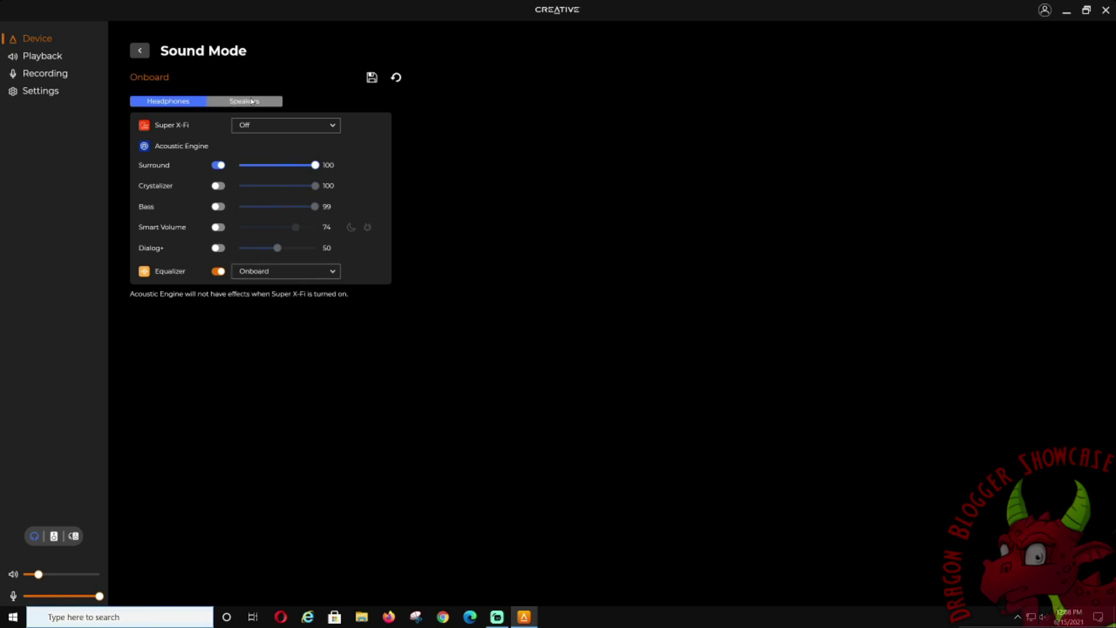
click(249, 102)
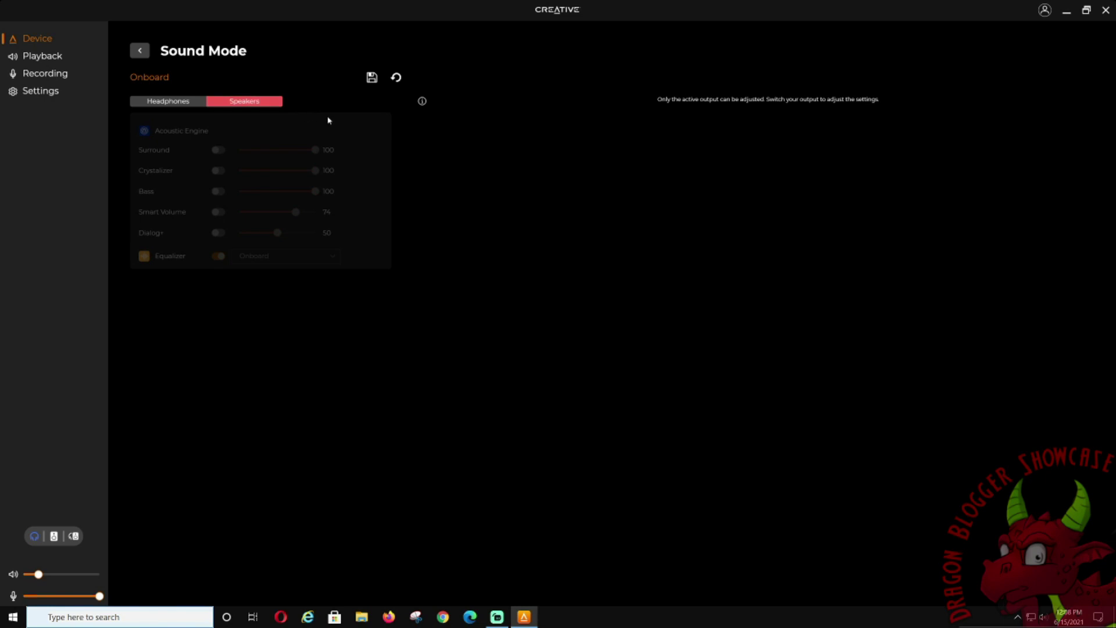
click(169, 103)
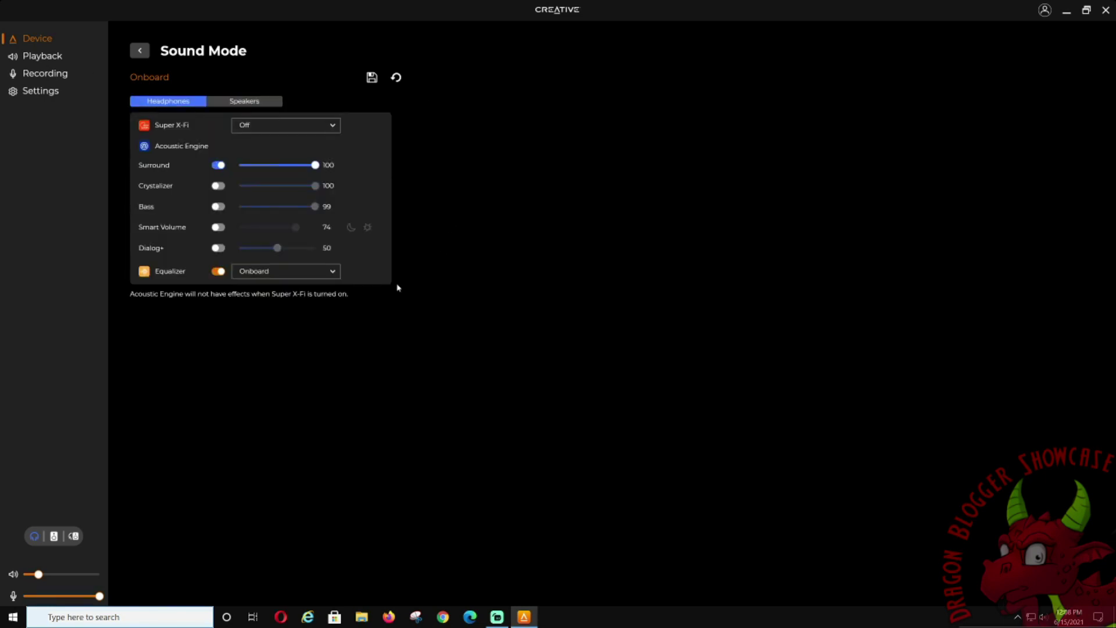
click(140, 51)
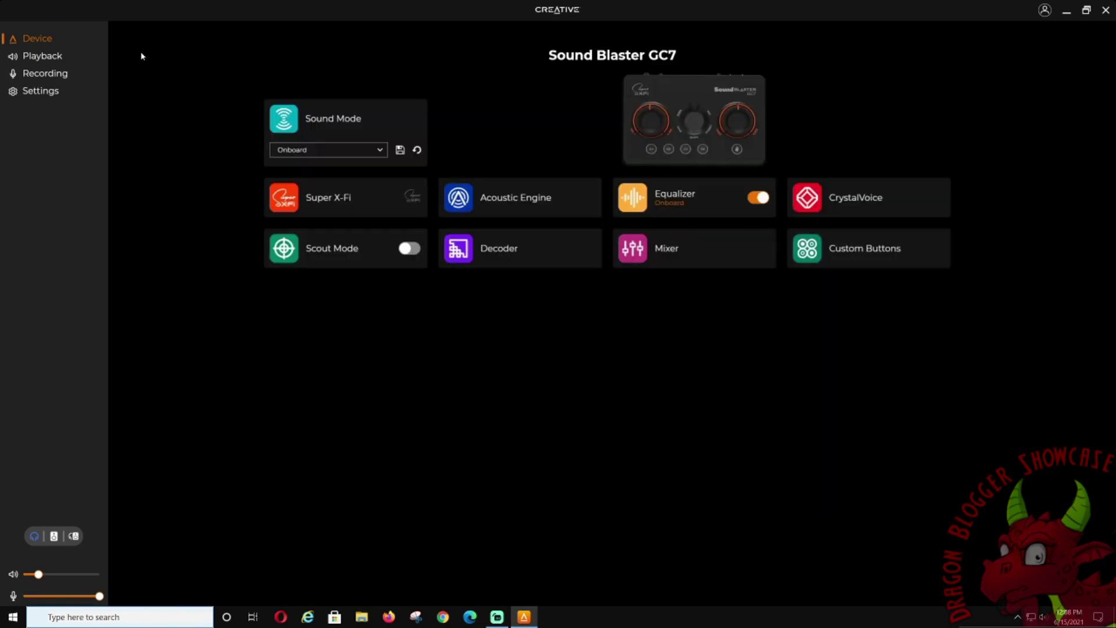
- Browse the Sound Mode presets on the device overview and close the list without choosing another one
click(381, 152)
scroll(325, 221, down, 5)
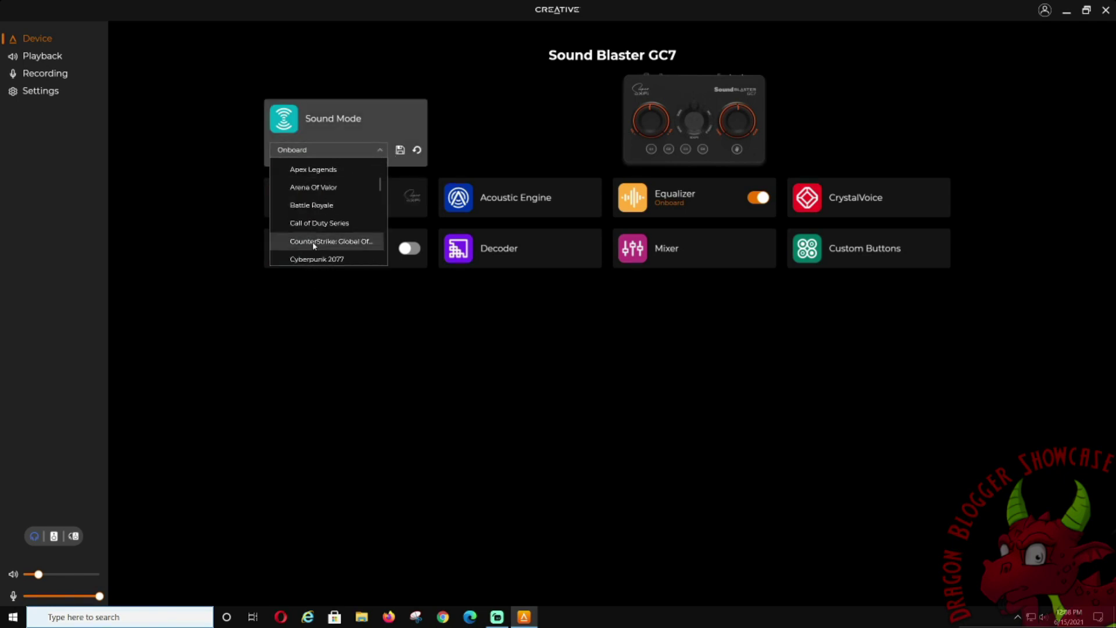
scroll(316, 204, up, 5)
click(211, 172)
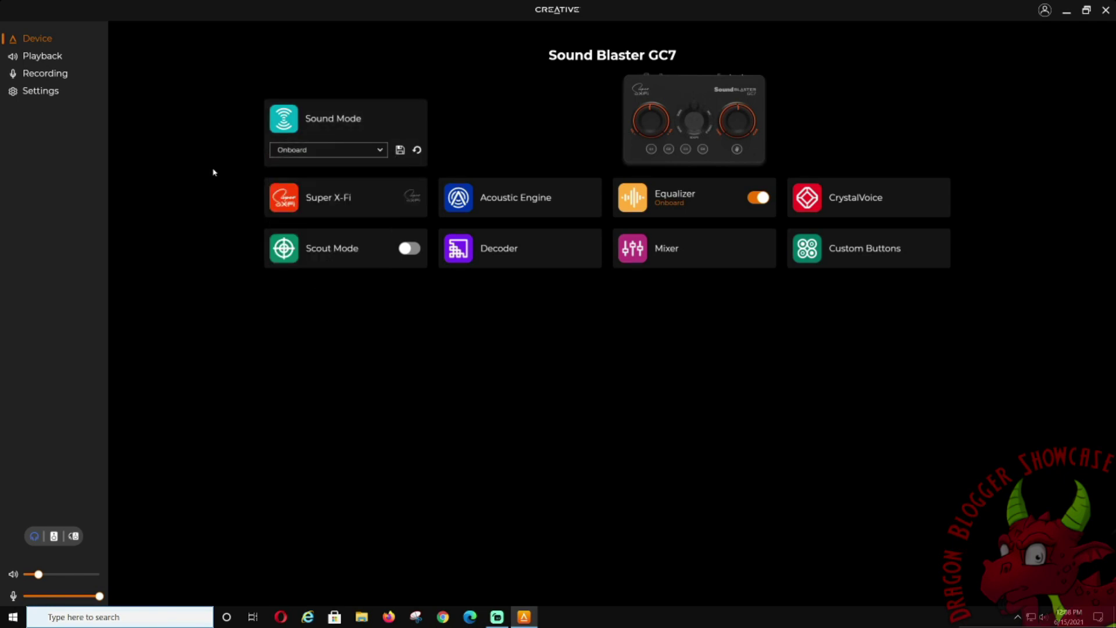
- Check the Super X-Fi feature, declining the SXFI App download, and view the Scout Mode hot key options
click(308, 203)
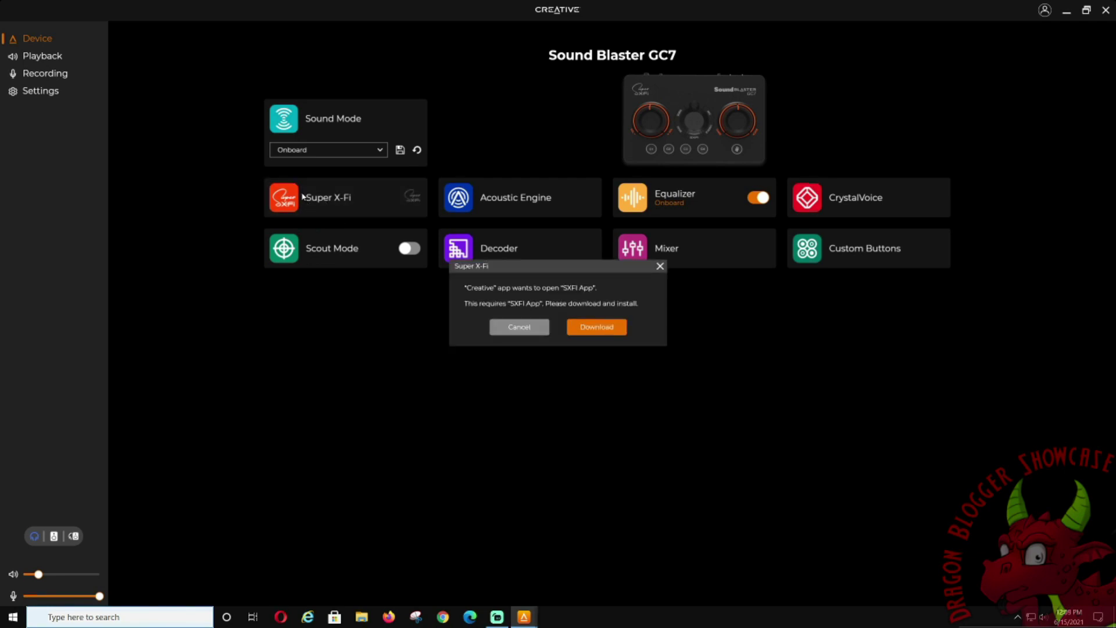
click(519, 327)
click(317, 252)
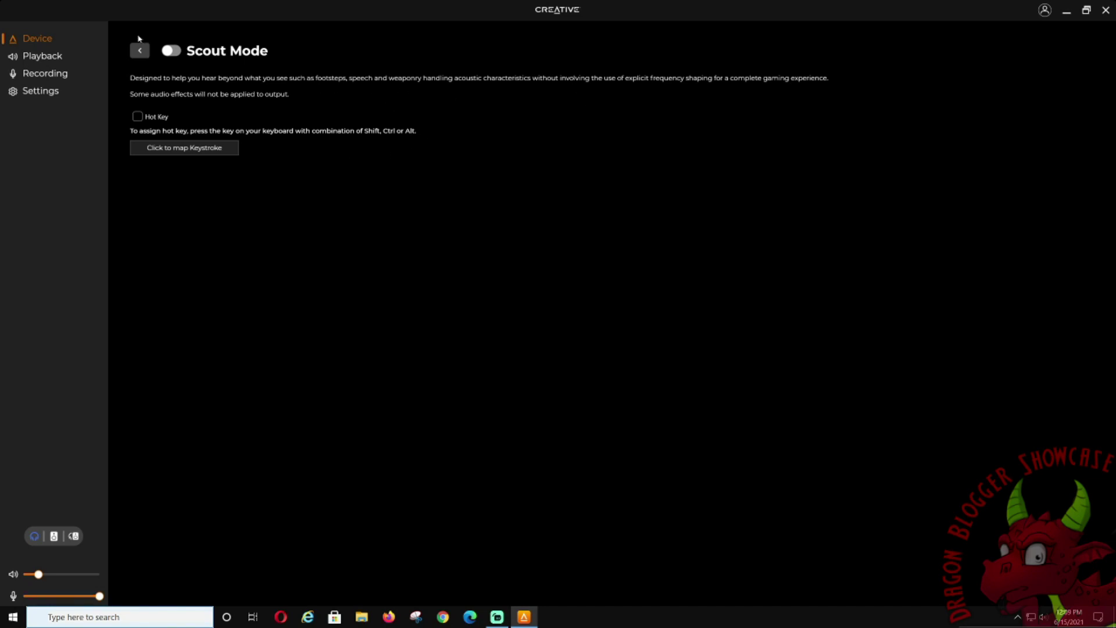
click(140, 51)
- Review the Acoustic Engine effects for headphones and speakers and the Decoder's dynamic range options
click(498, 207)
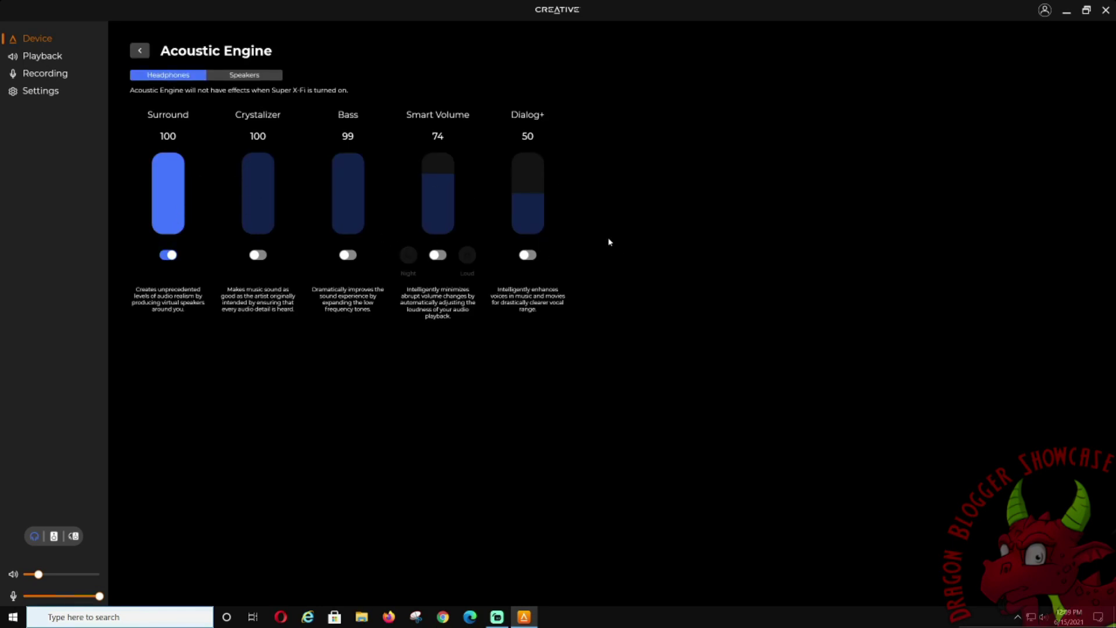
click(220, 79)
click(159, 79)
click(140, 53)
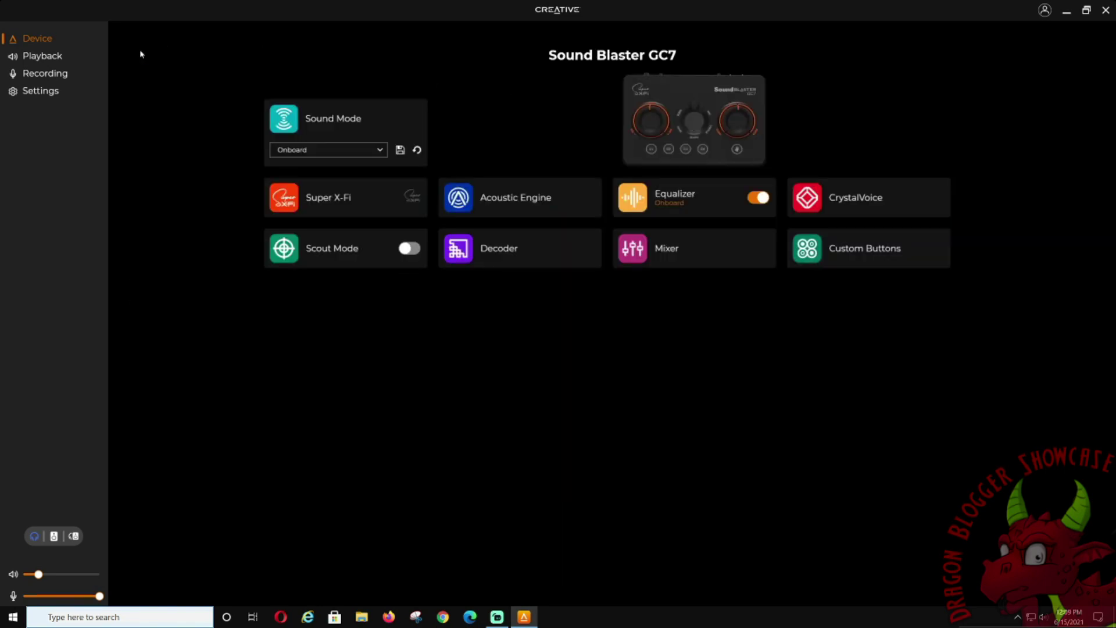
click(492, 256)
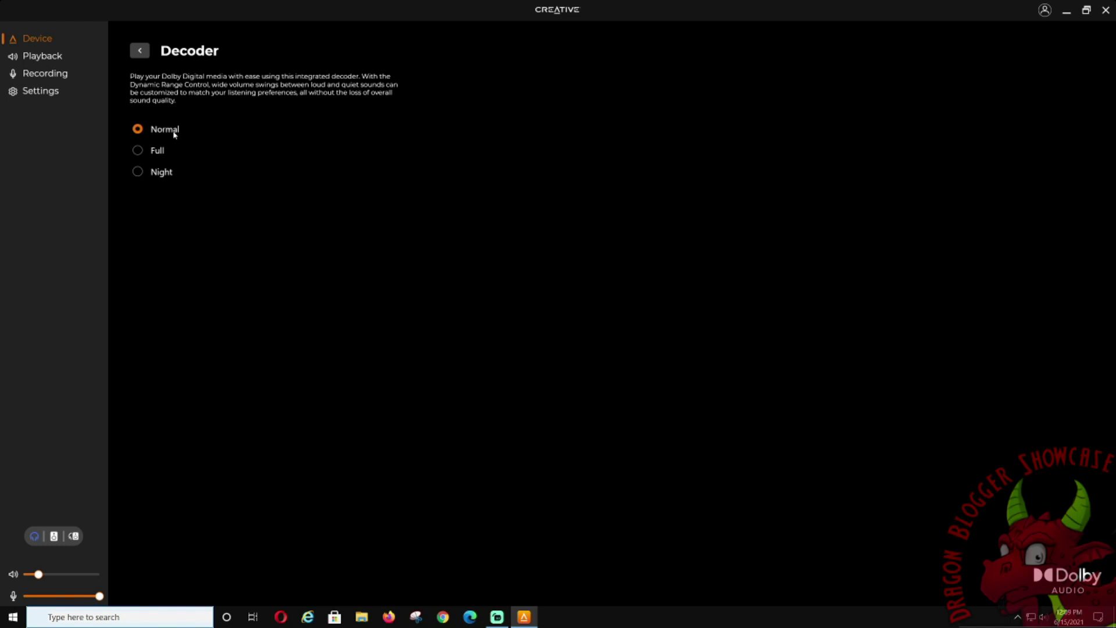
click(140, 51)
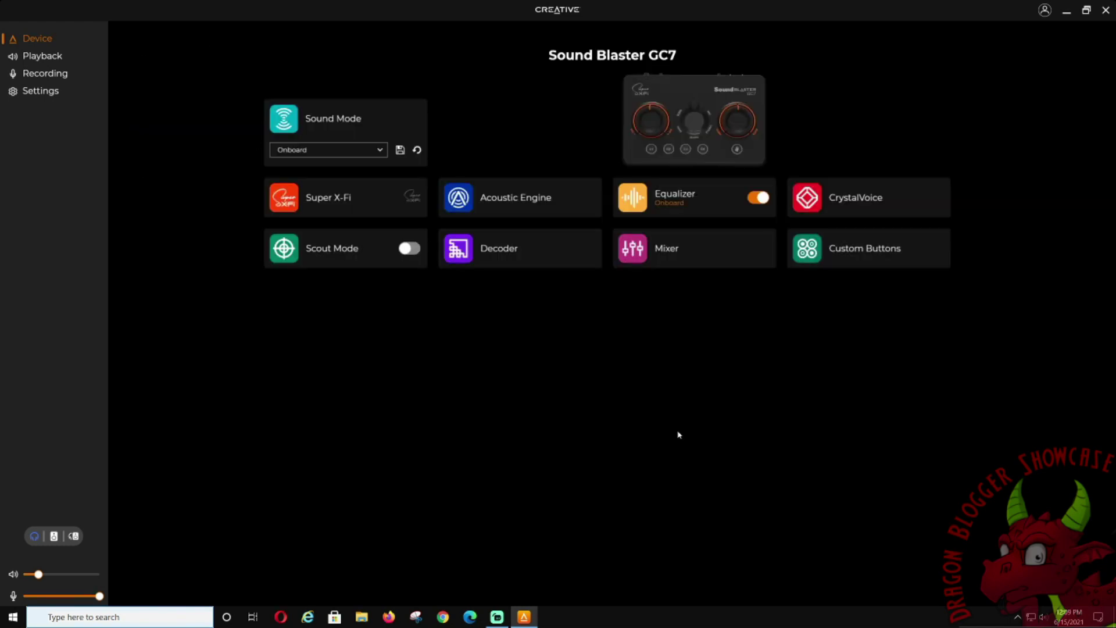
- Examine the Mixer's volume and Optical Out settings and the Equalizer curve, returning to the device overview
click(667, 254)
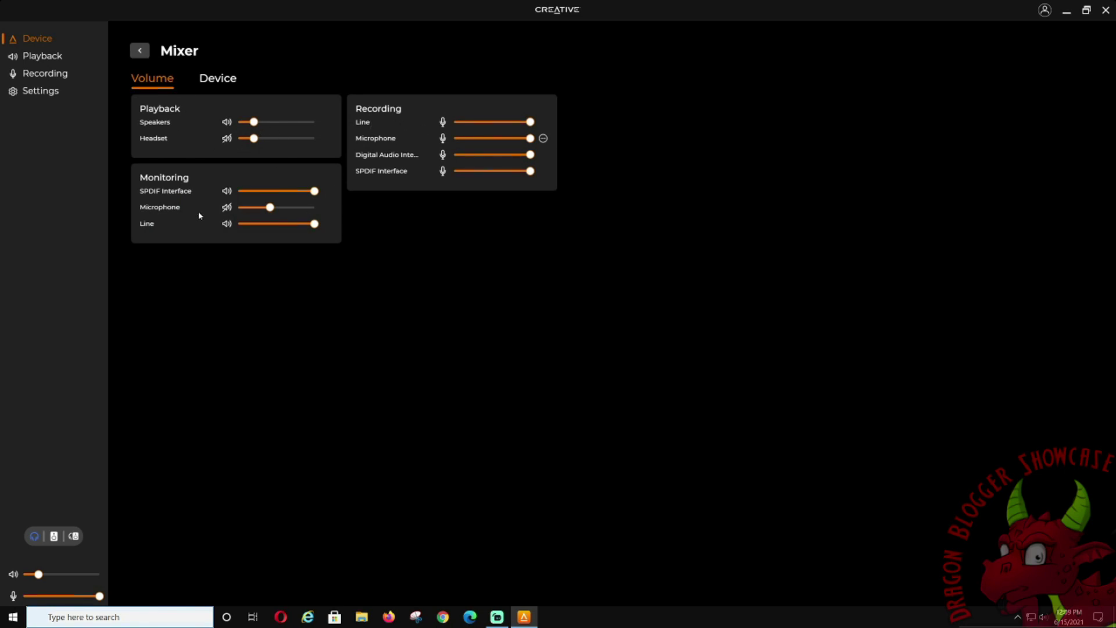
click(220, 78)
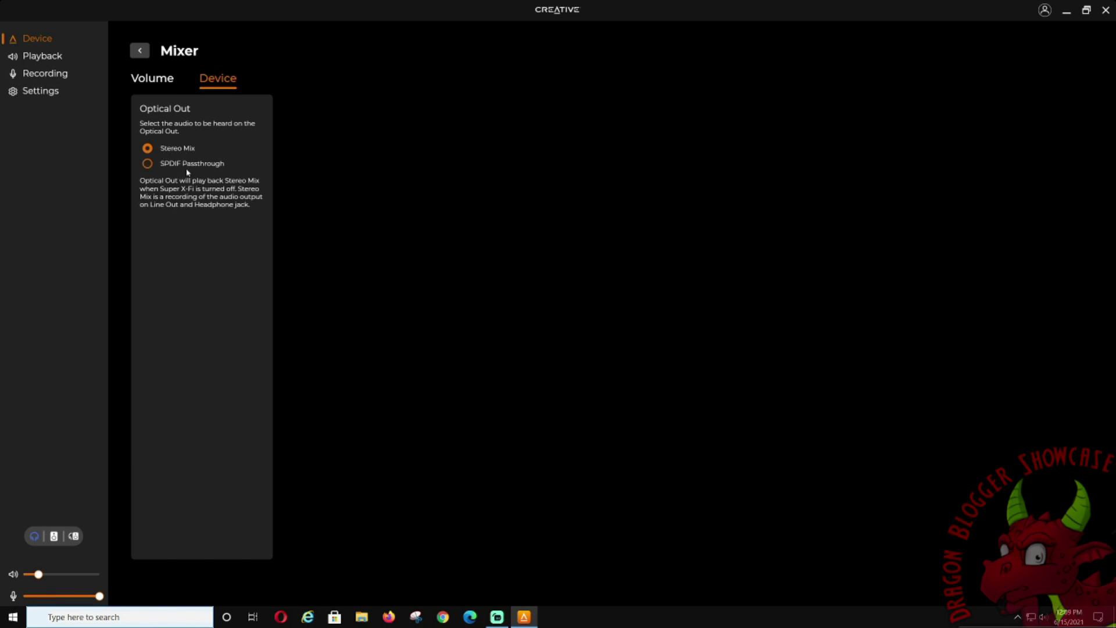
click(140, 52)
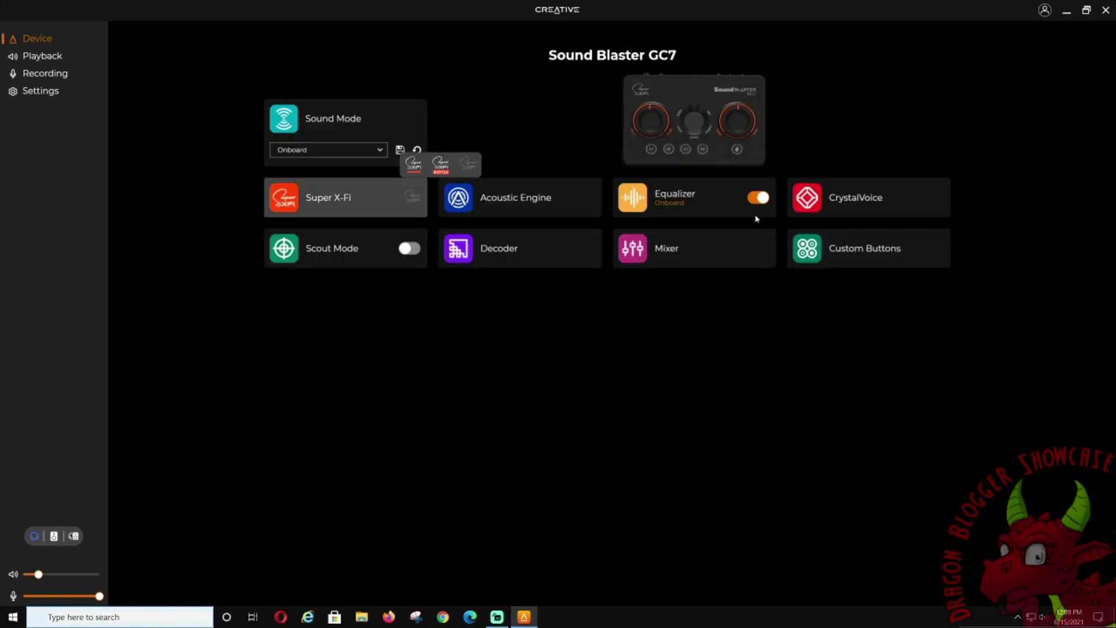
click(655, 201)
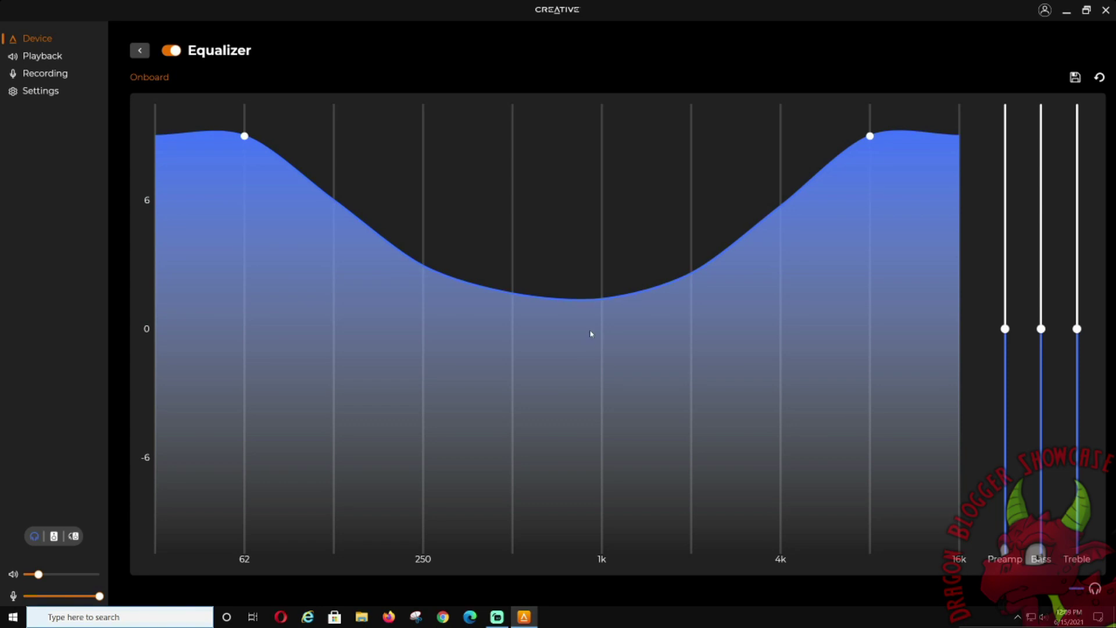
click(140, 50)
- Open CrystalVoice and browse the Voice Morph characters, closing the list without choosing another voice
click(844, 199)
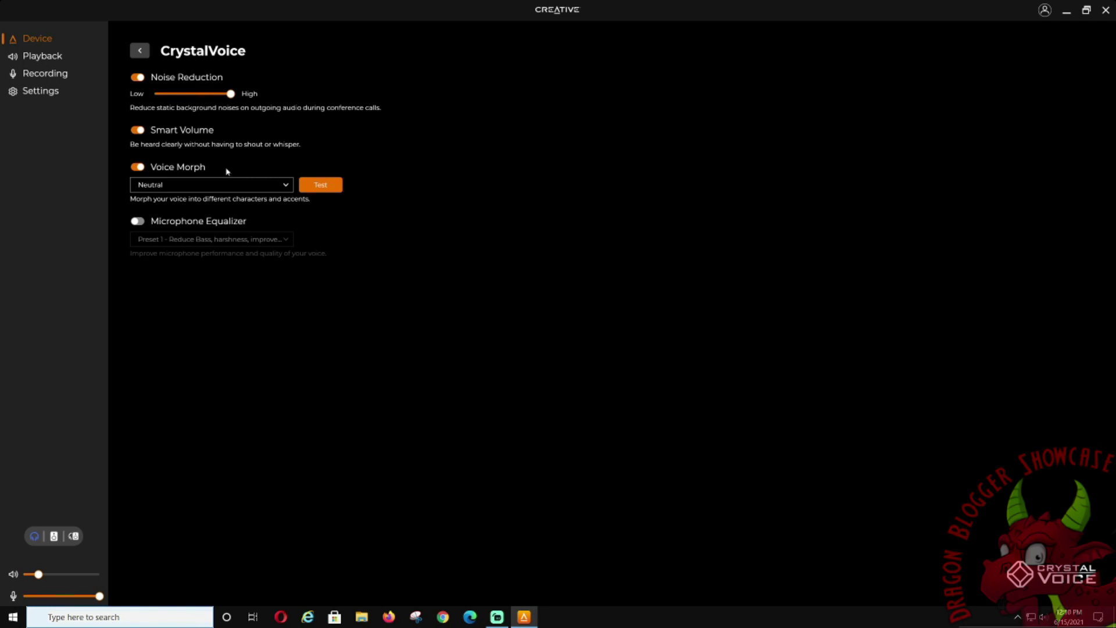
click(286, 187)
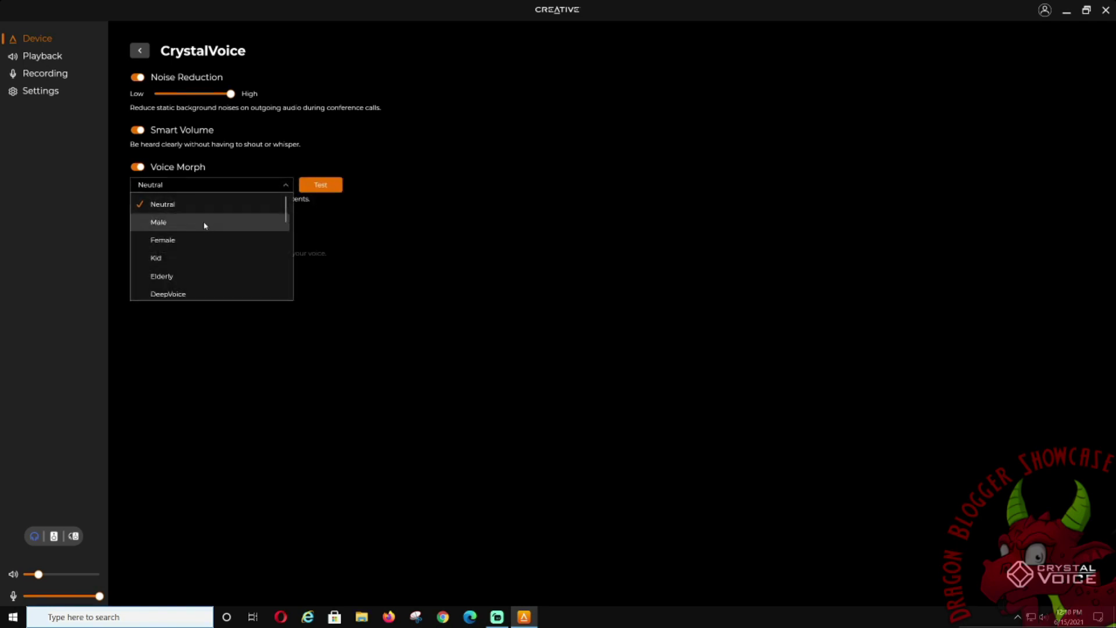
scroll(193, 274, down, 3)
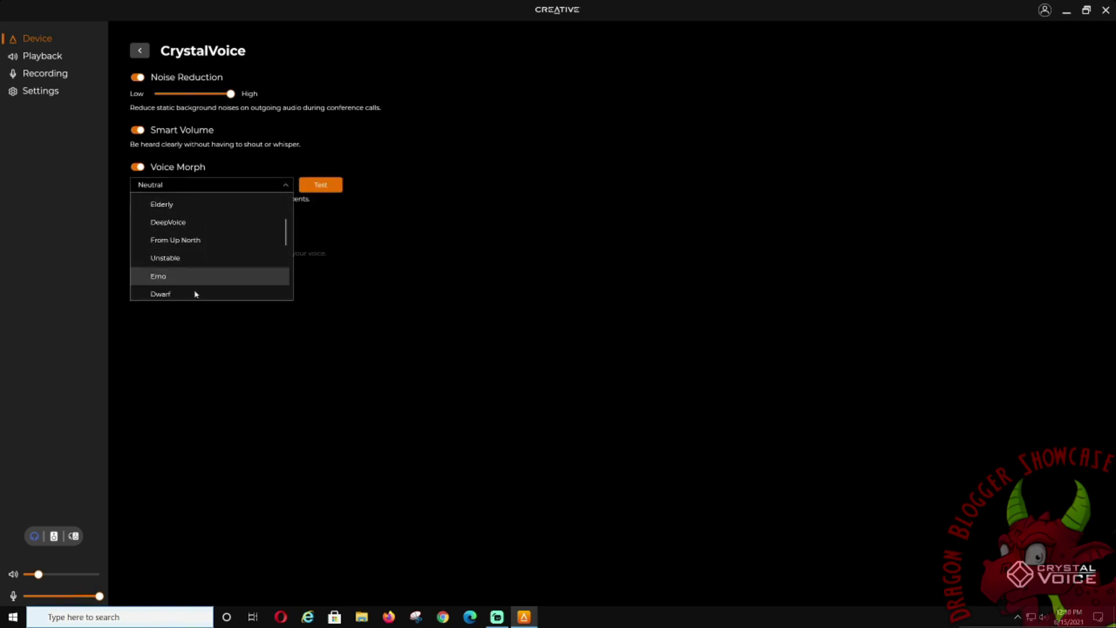
scroll(193, 251, up, 3)
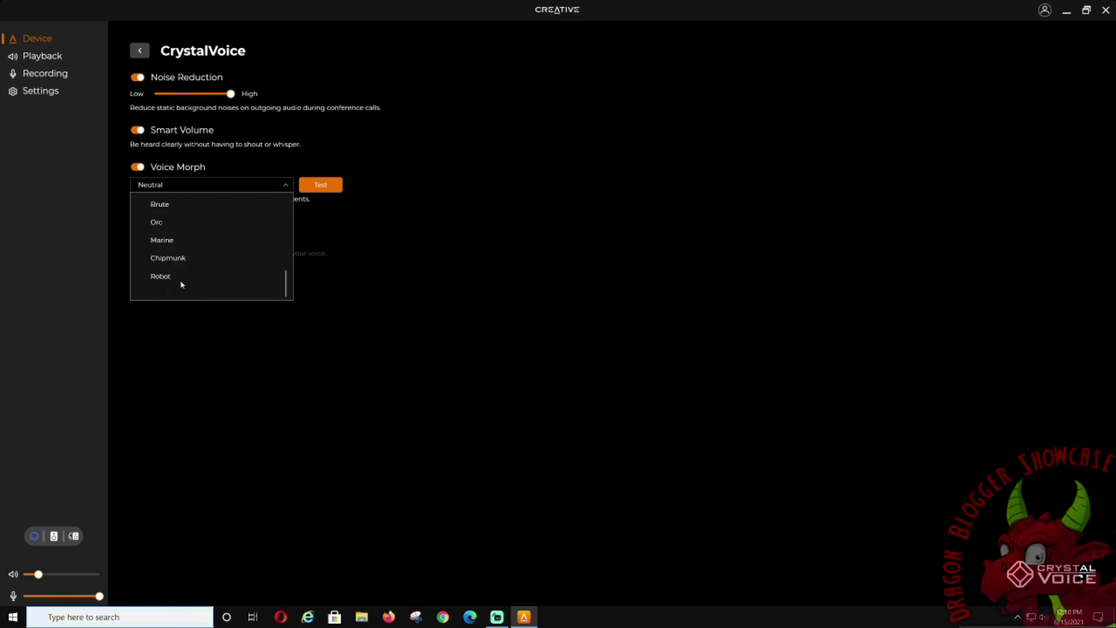
click(431, 341)
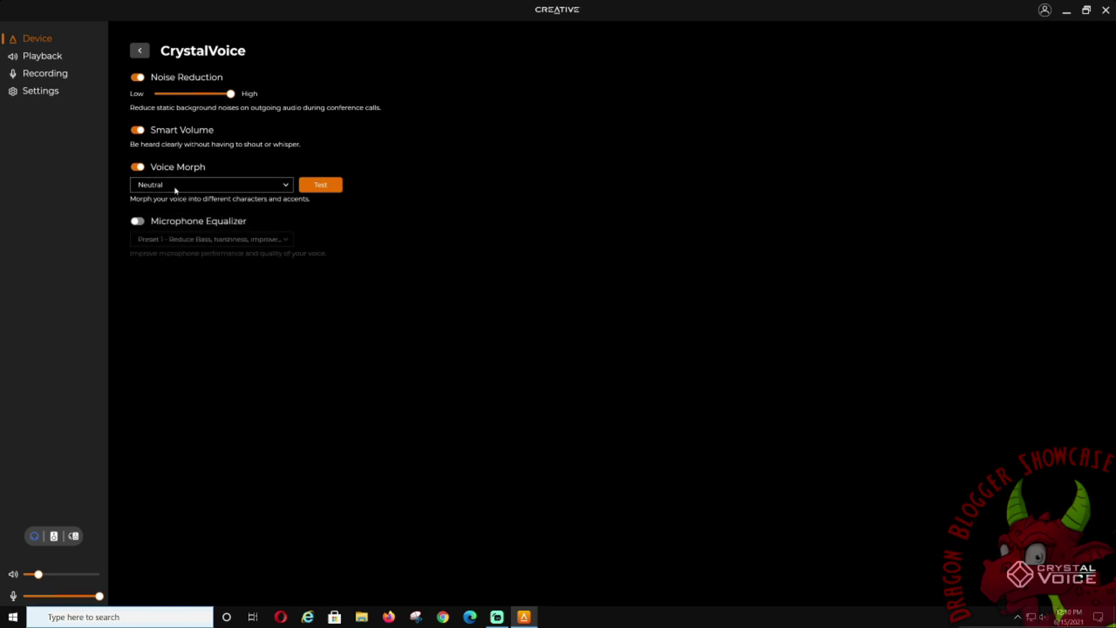
- Switch on CrystalVoice's Microphone Equalizer to view its presets, then return to the device overview
click(139, 221)
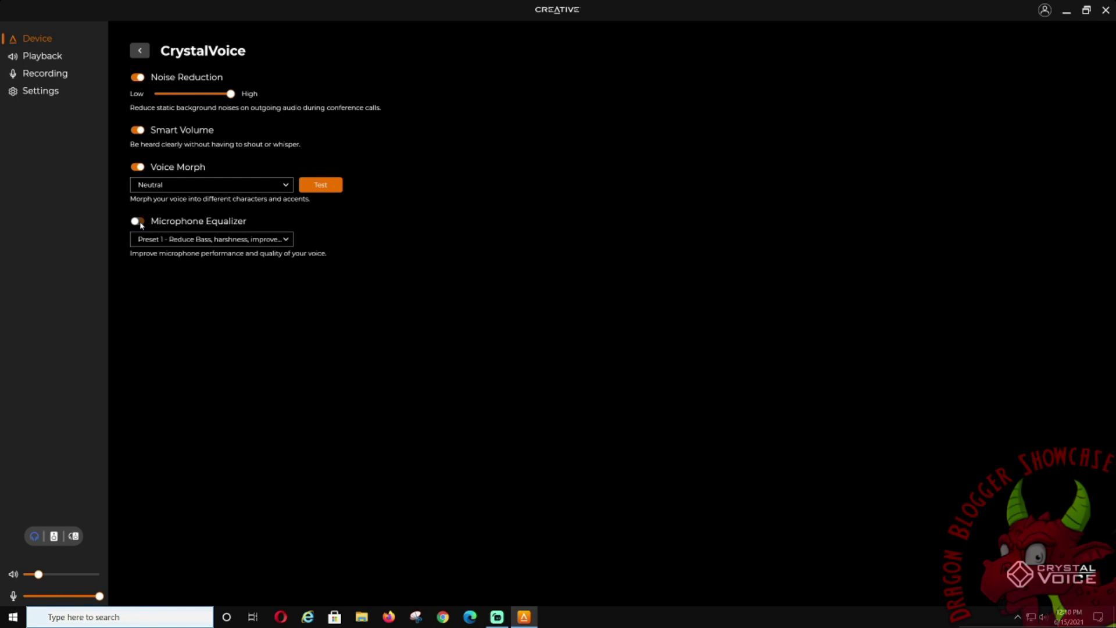
click(285, 240)
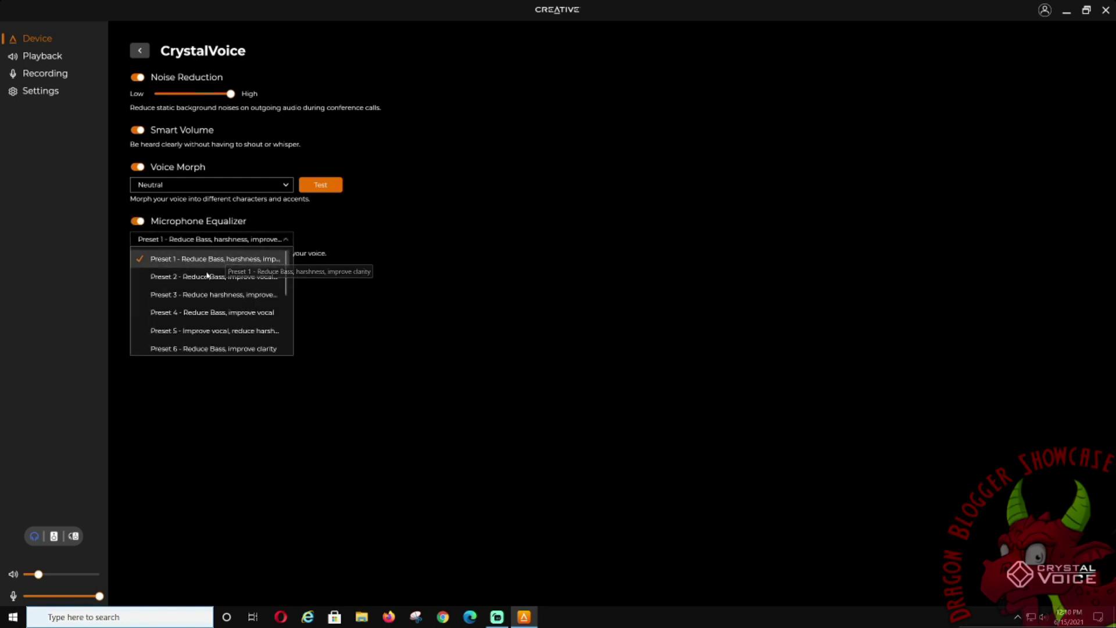
click(141, 226)
click(140, 50)
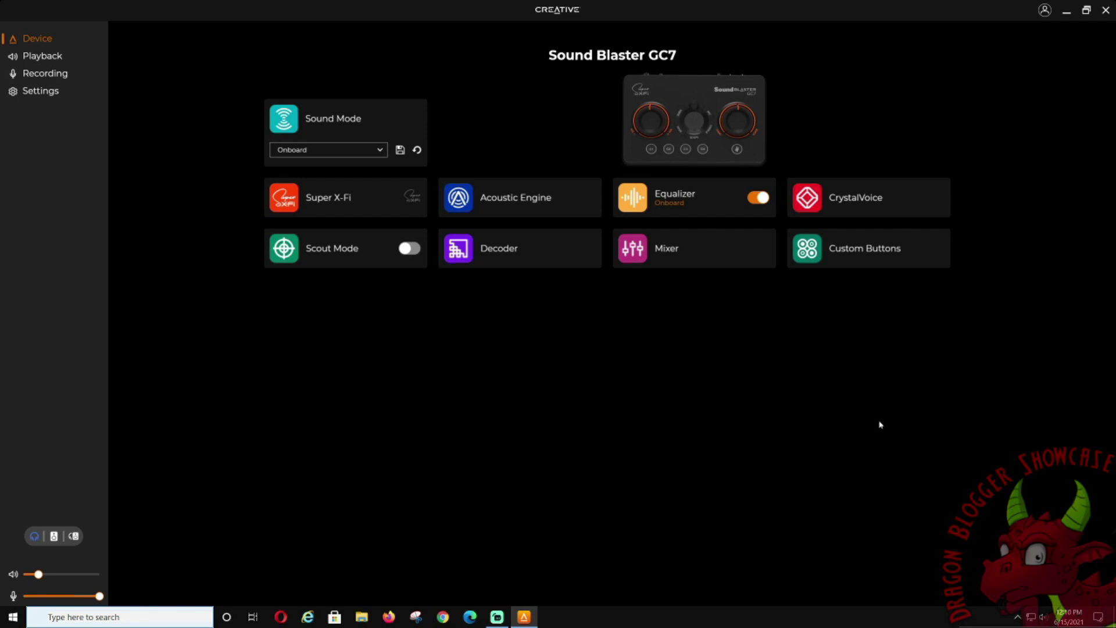
- Open Custom Buttons and review C1's device functions and the Media Control options, leaving Play/Pause selected
click(827, 250)
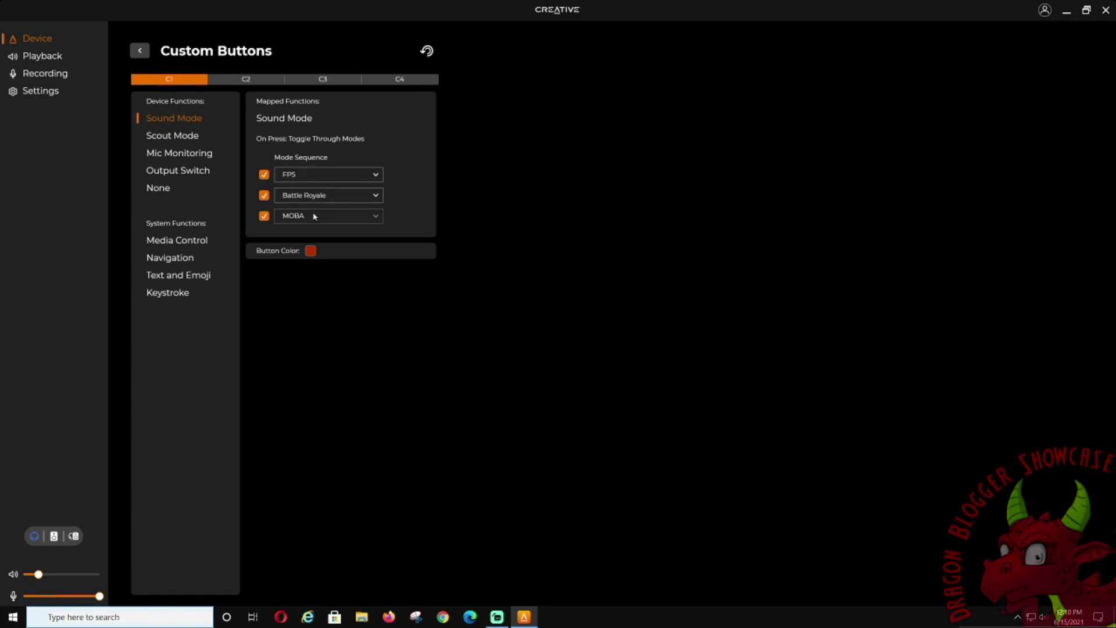
click(177, 136)
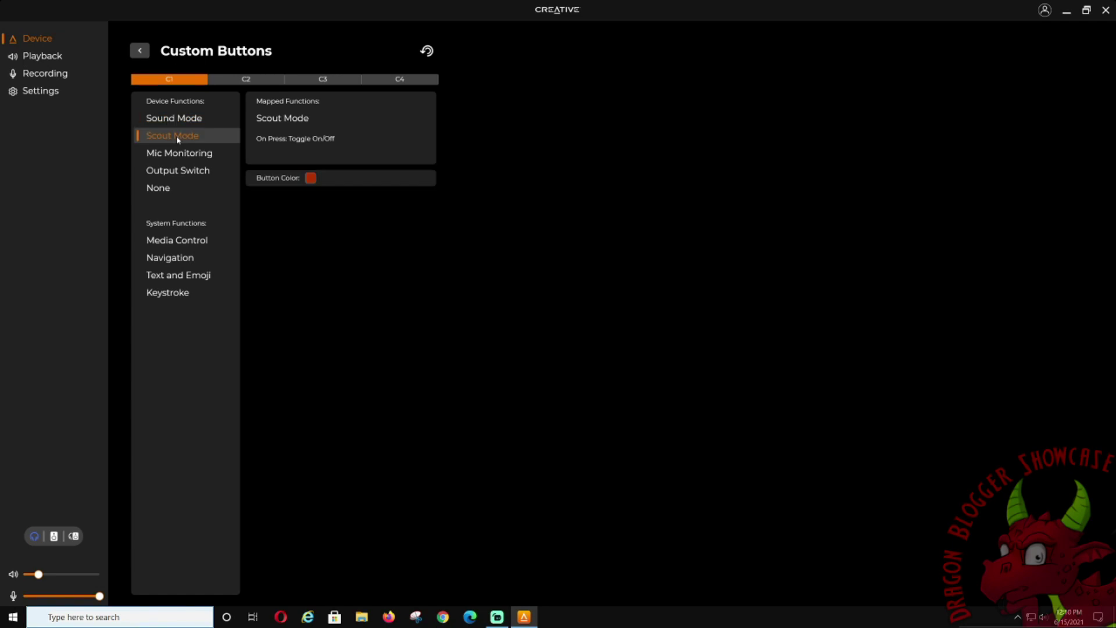
click(185, 154)
click(192, 175)
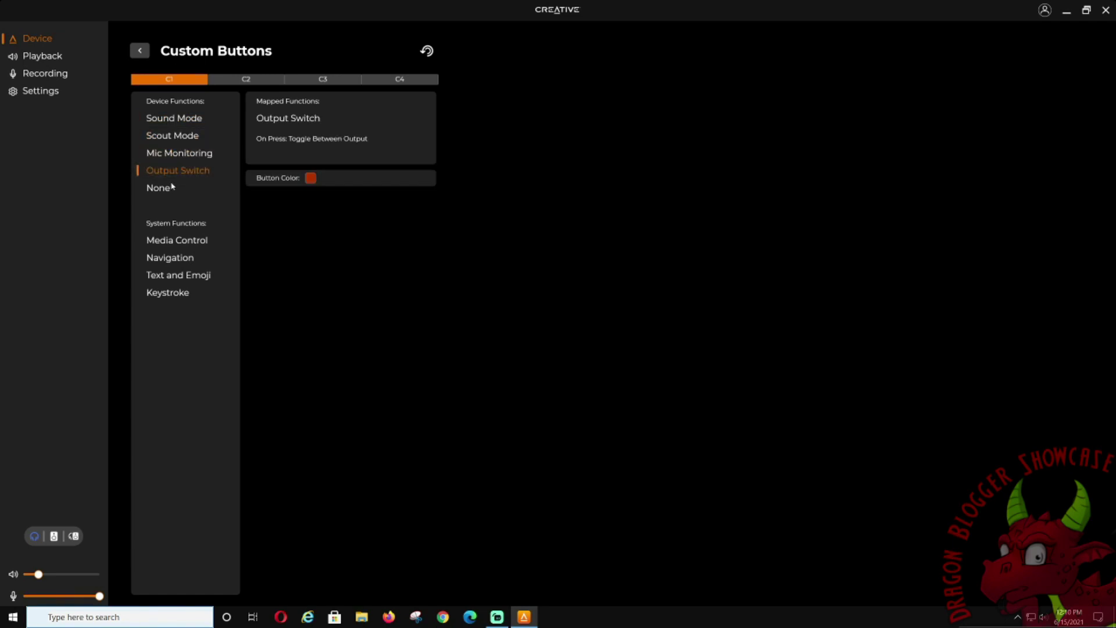
click(163, 188)
click(180, 244)
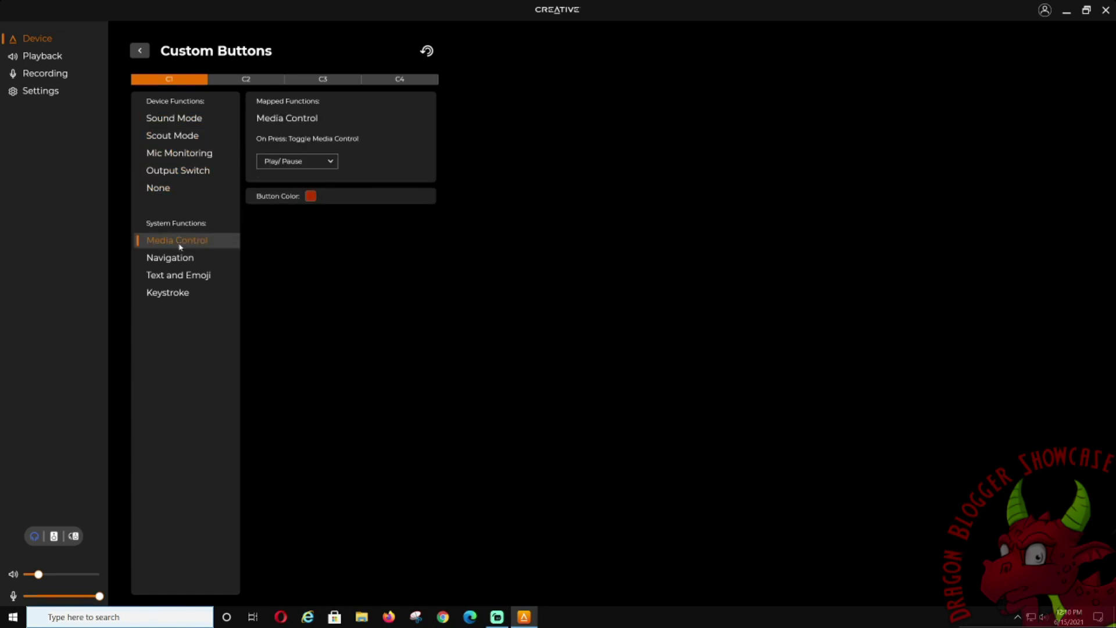
click(329, 162)
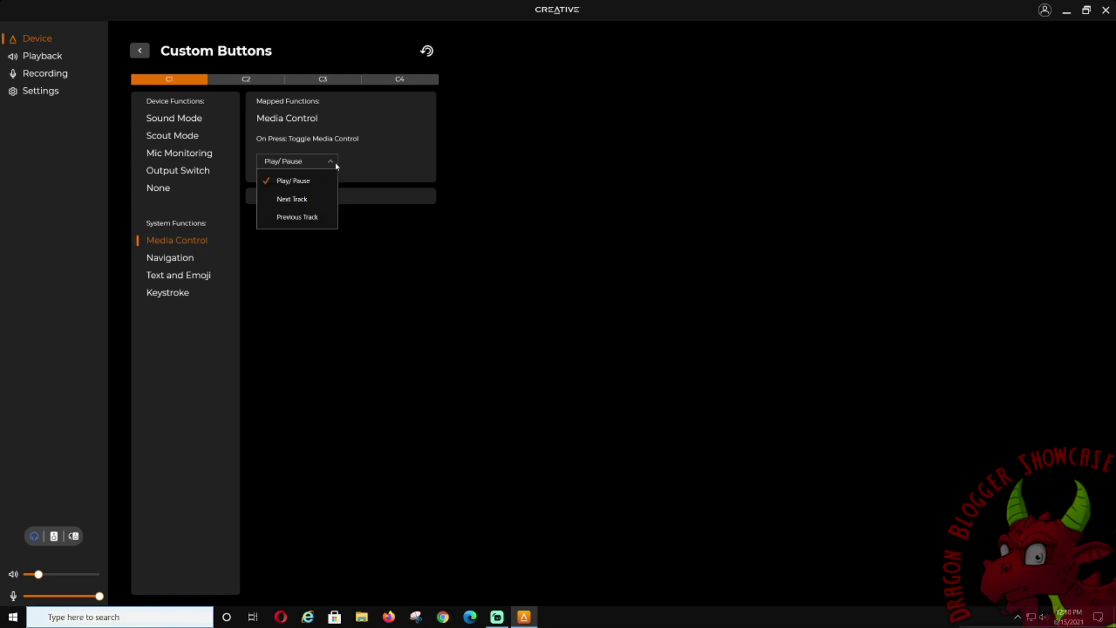
click(324, 164)
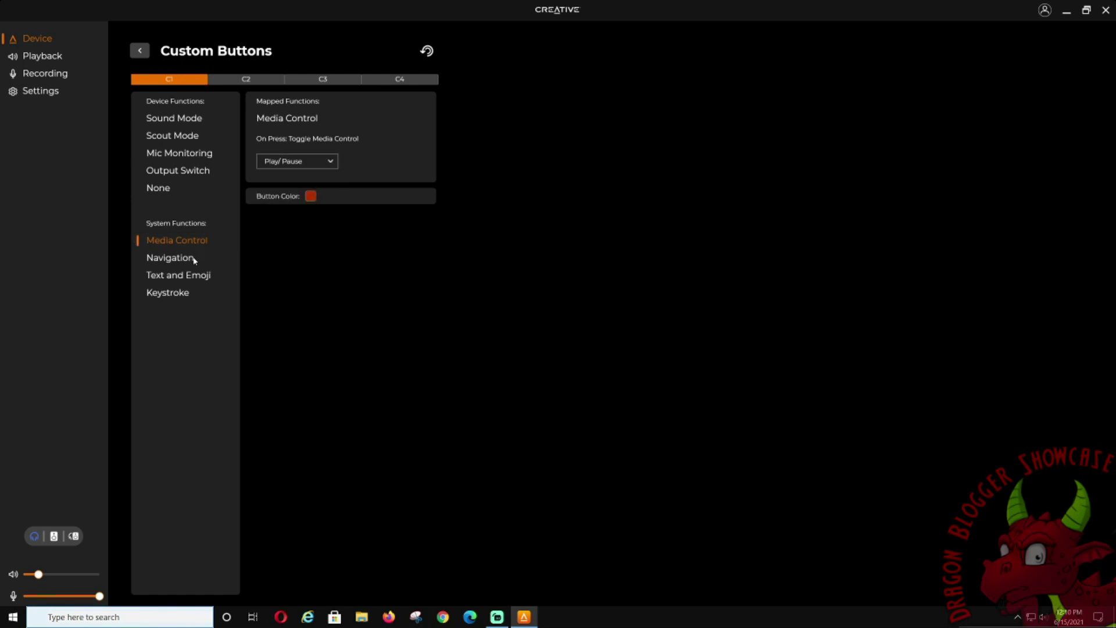
- Map button C1 to Navigation with Battle.net Launcher as the application to launch, and close the Blizzard login window
click(187, 260)
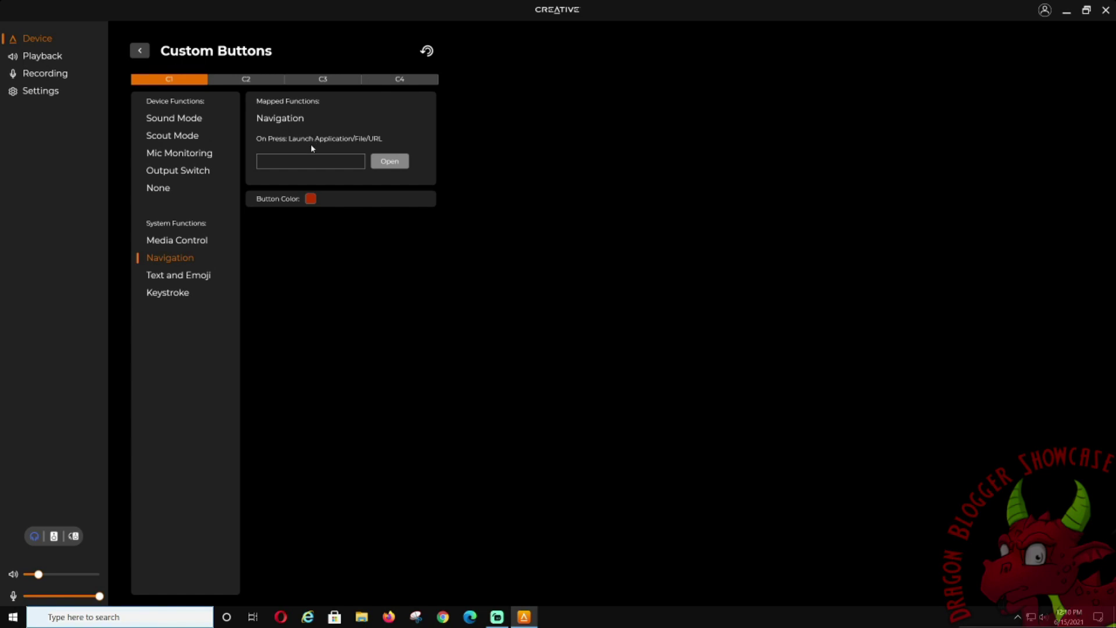
click(393, 161)
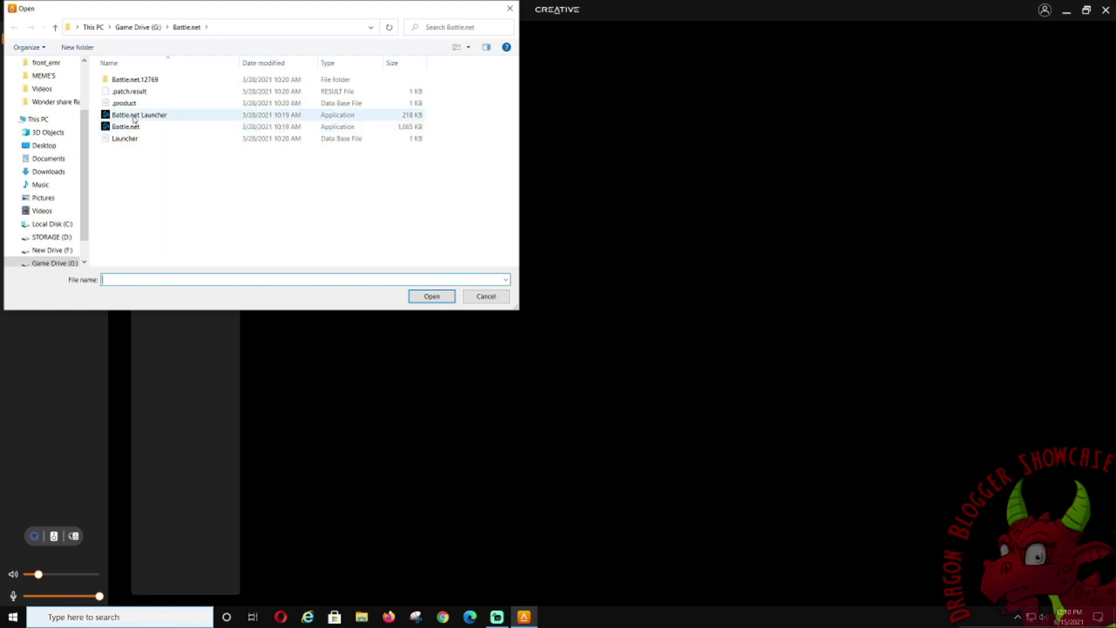
double_click(134, 116)
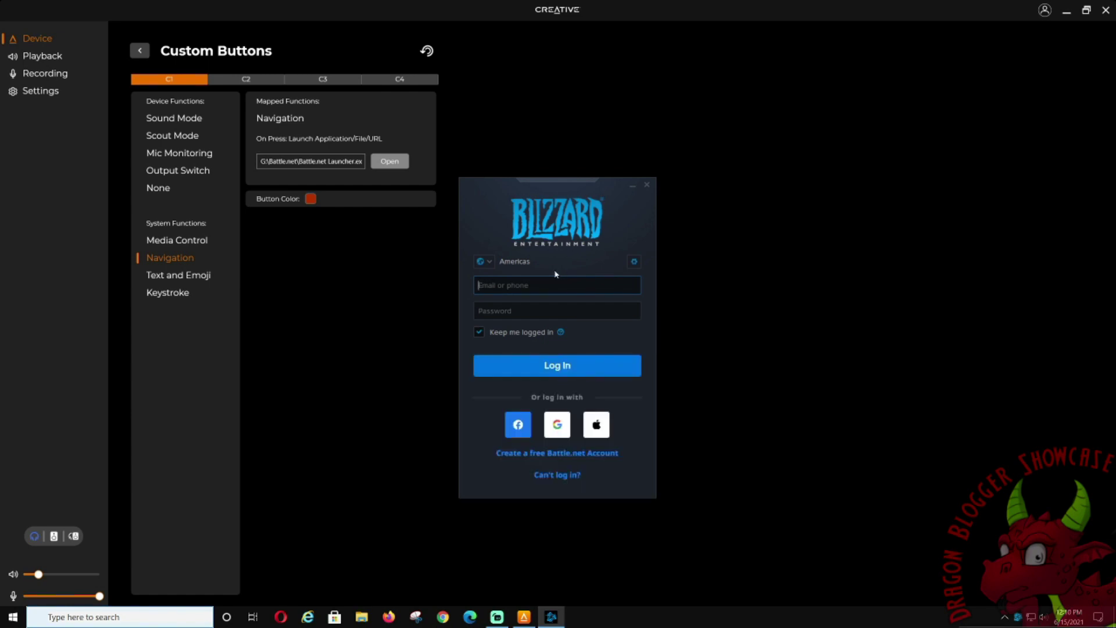
click(647, 186)
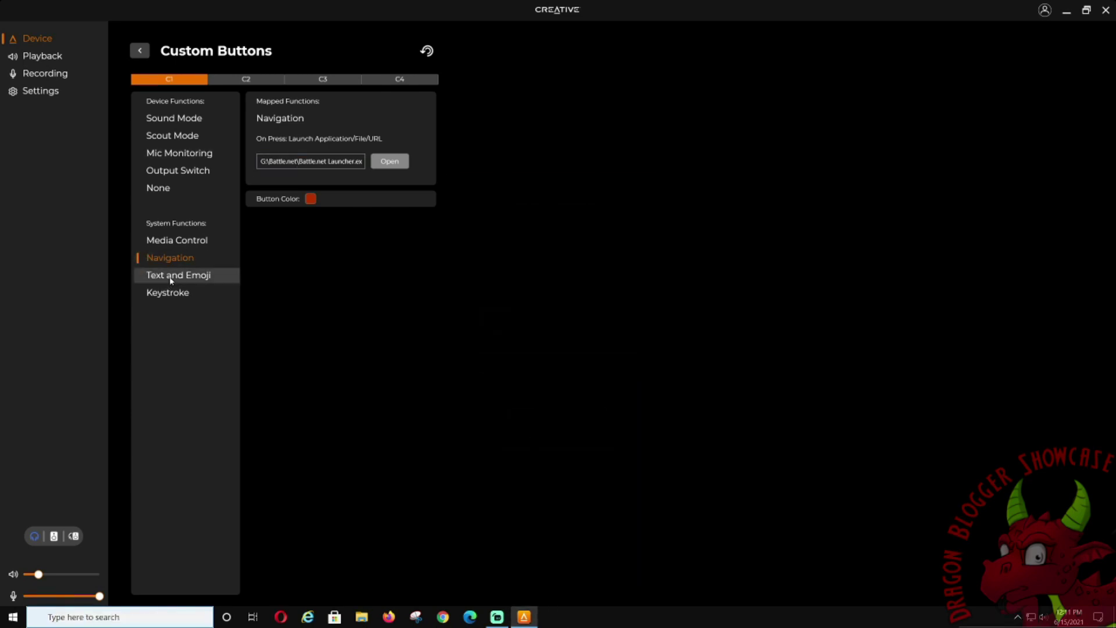
- Assign Text and Emoji to button C1, enter ":P" as its text and erase it
click(169, 275)
click(272, 160)
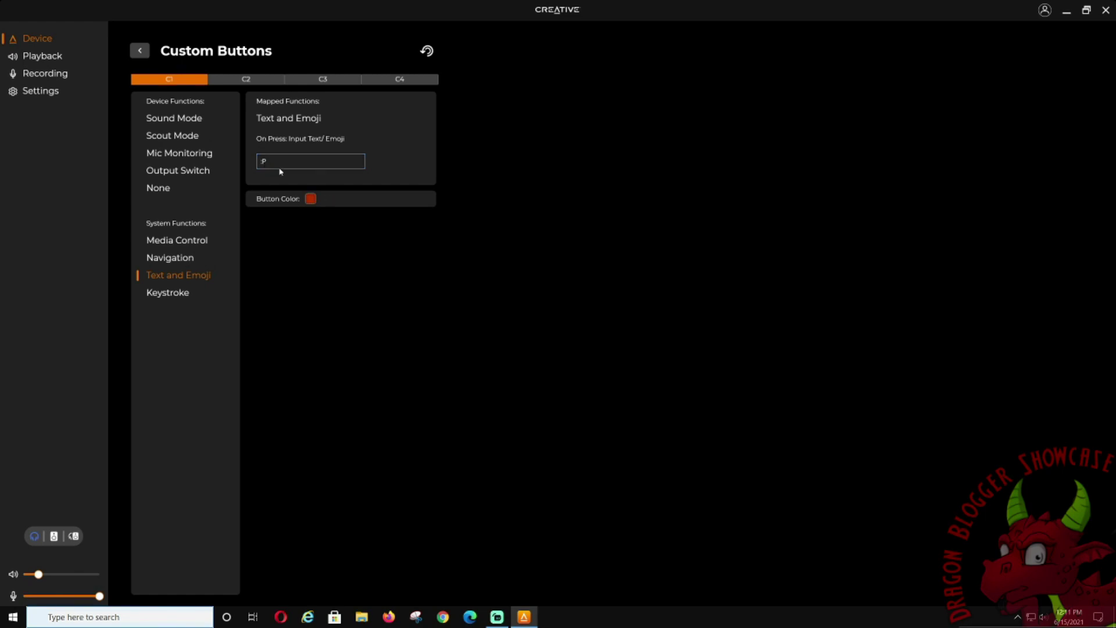
key(BackSpace)
- Try mapping the keystroke Shift+1 to button C1, then set its function back to Sound Mode
click(168, 294)
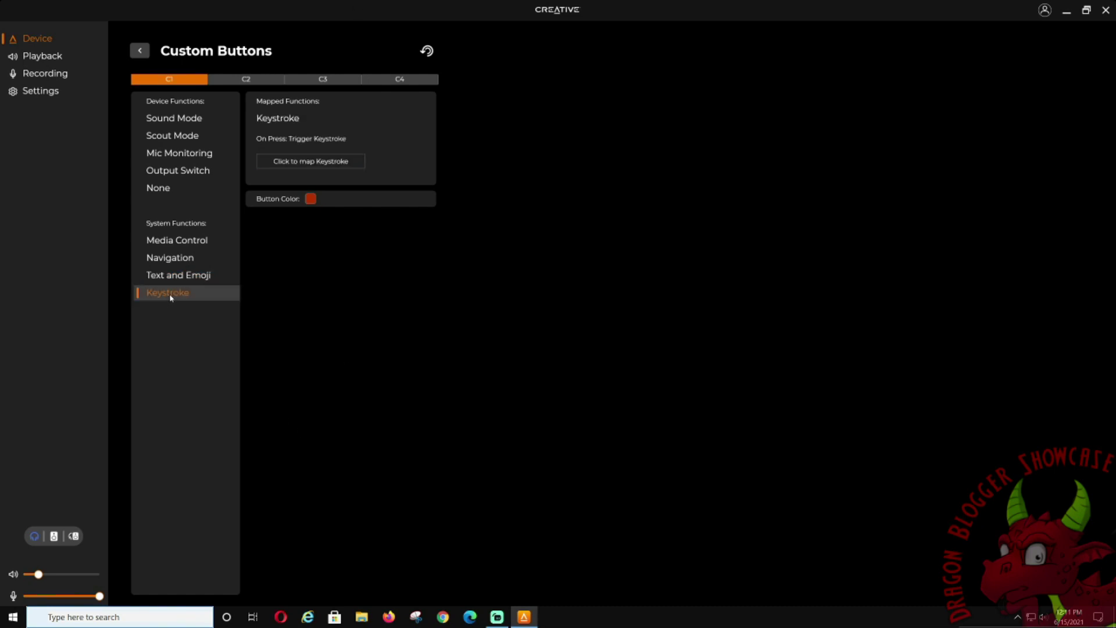
click(329, 166)
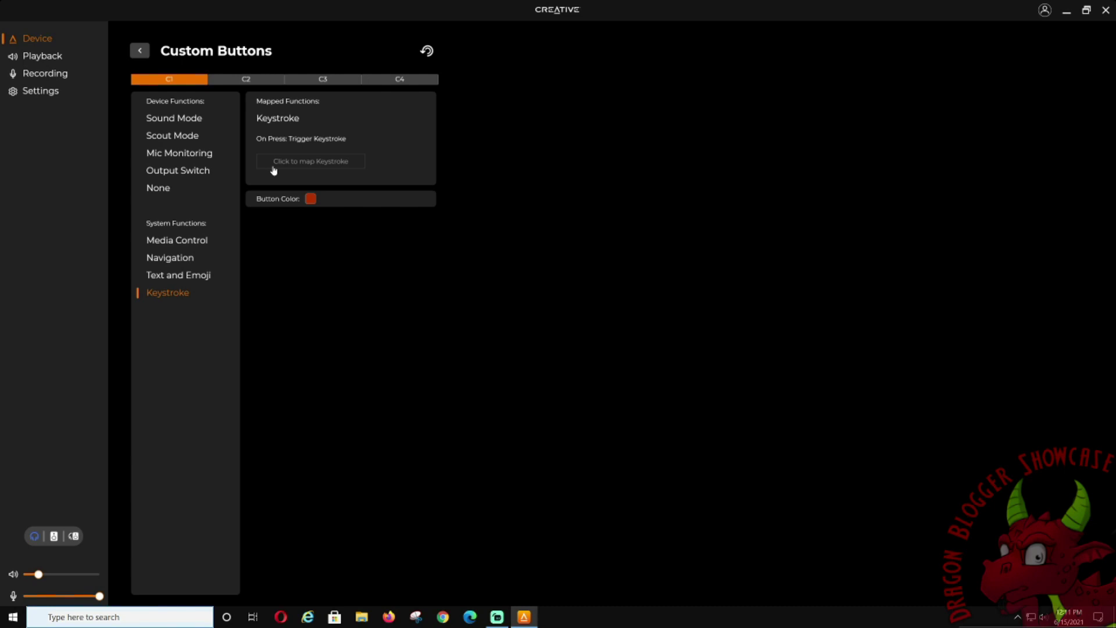
click(290, 168)
key(shift+1)
click(188, 119)
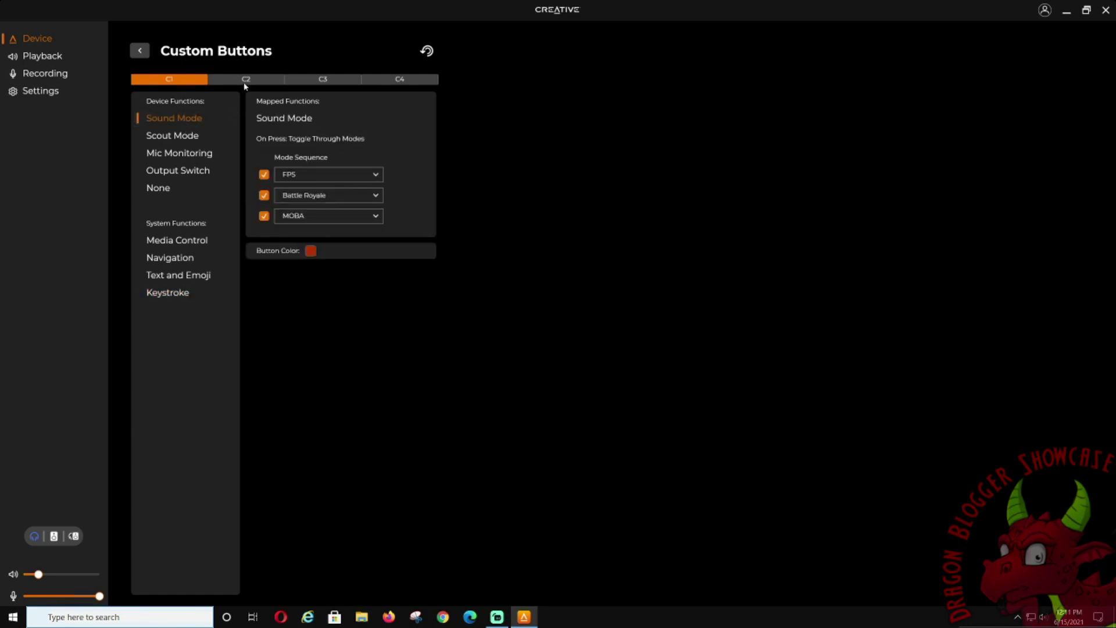
- Check the functions mapped to C2, C3 and C4, view C1's button color picker and return to the device overview
click(244, 84)
click(335, 85)
click(394, 82)
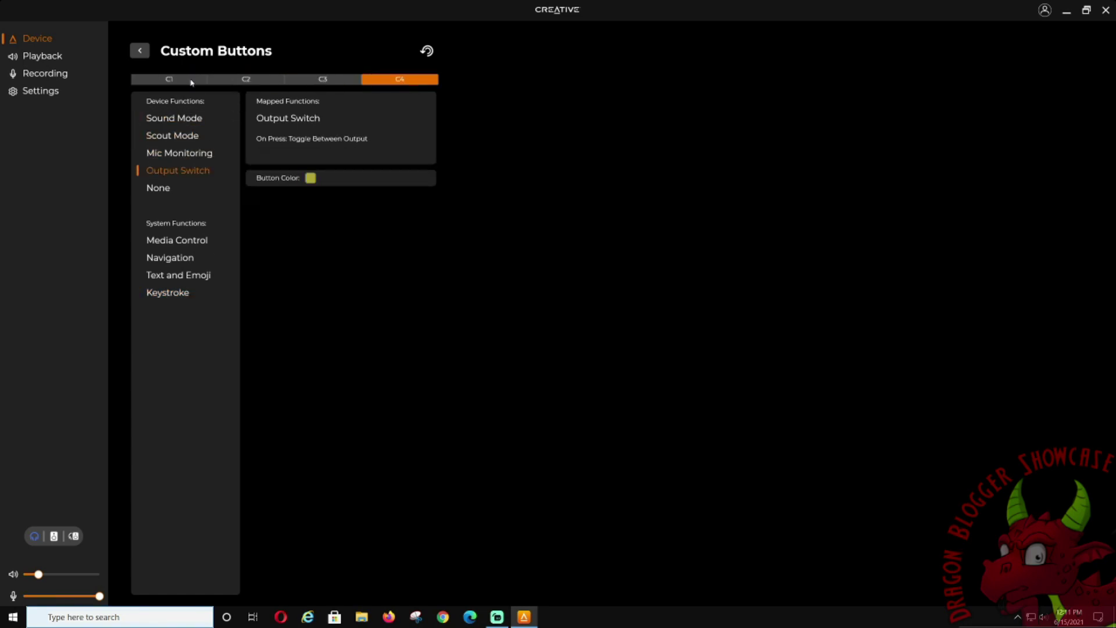
click(189, 83)
click(311, 252)
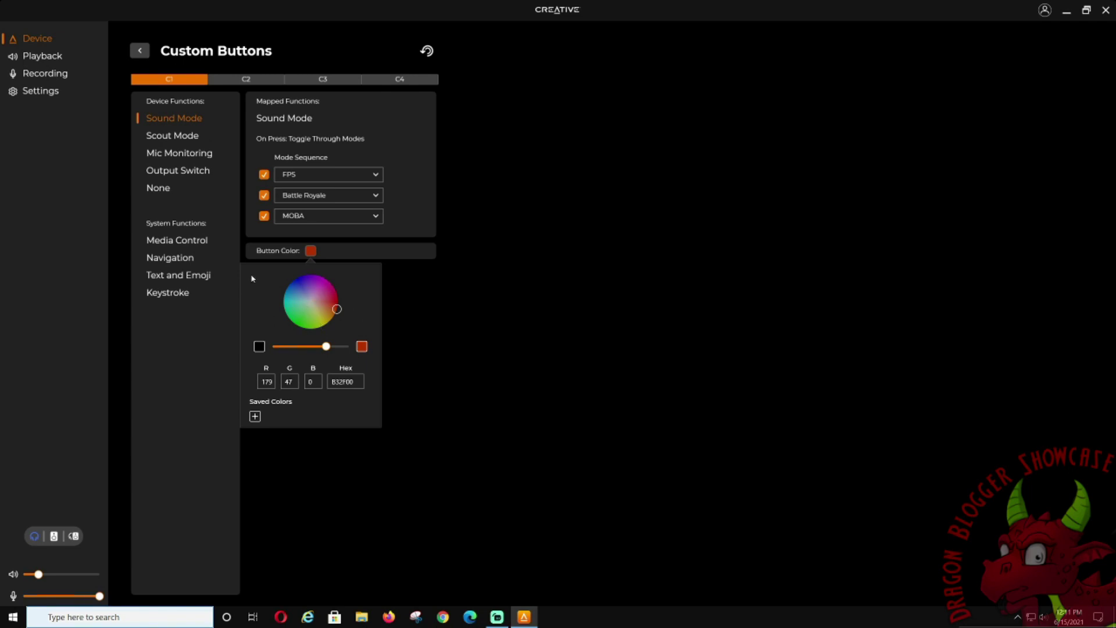
click(144, 56)
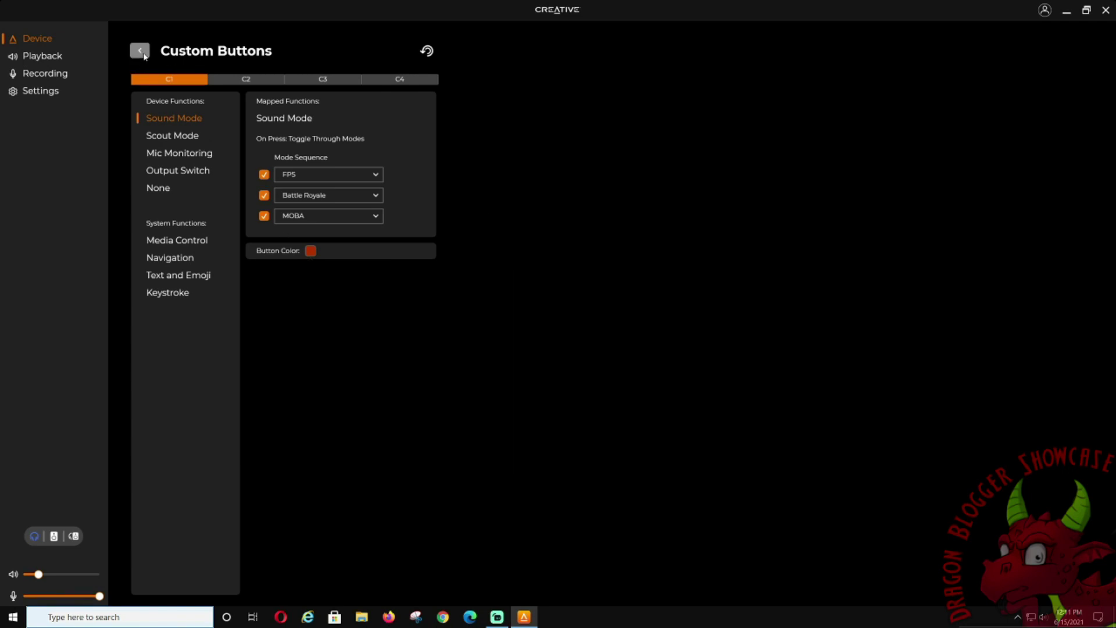
click(140, 51)
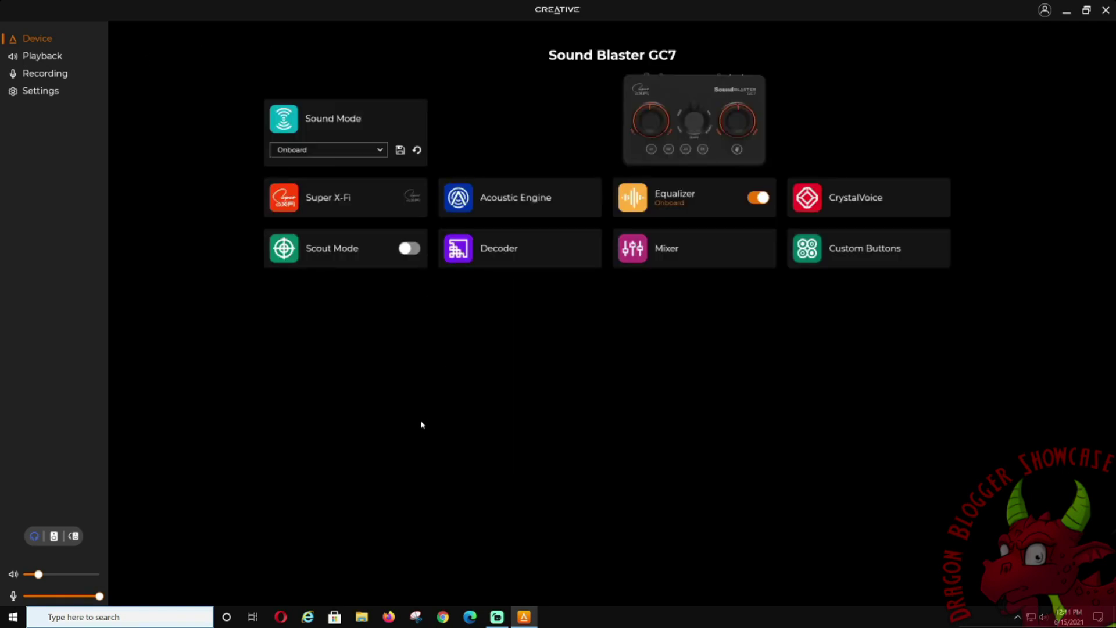